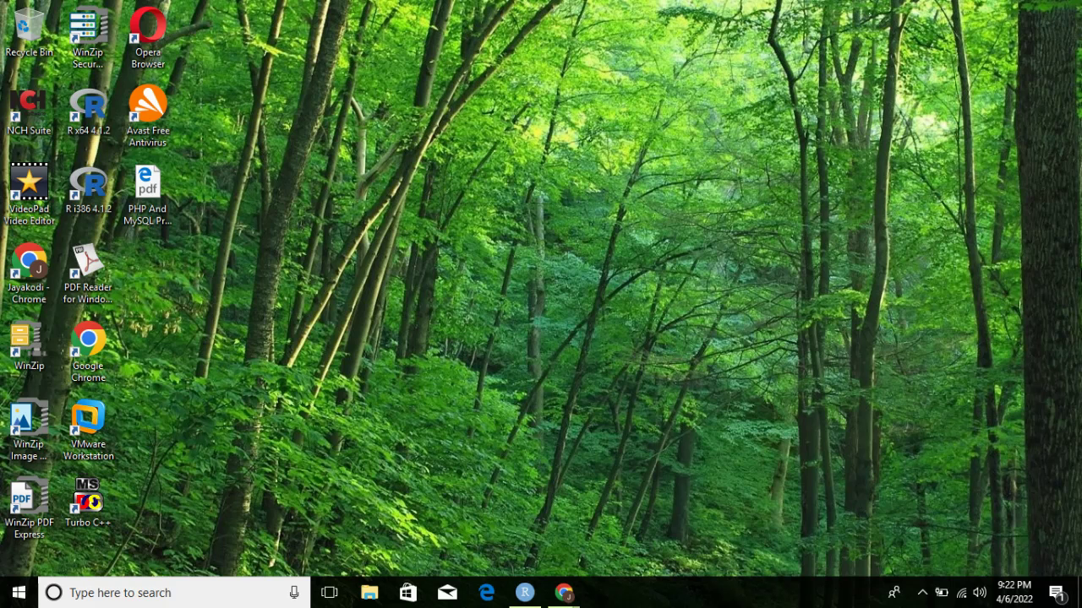
- Switch to RStudio and select the library(esquisse) line in the script
left_click(524, 593)
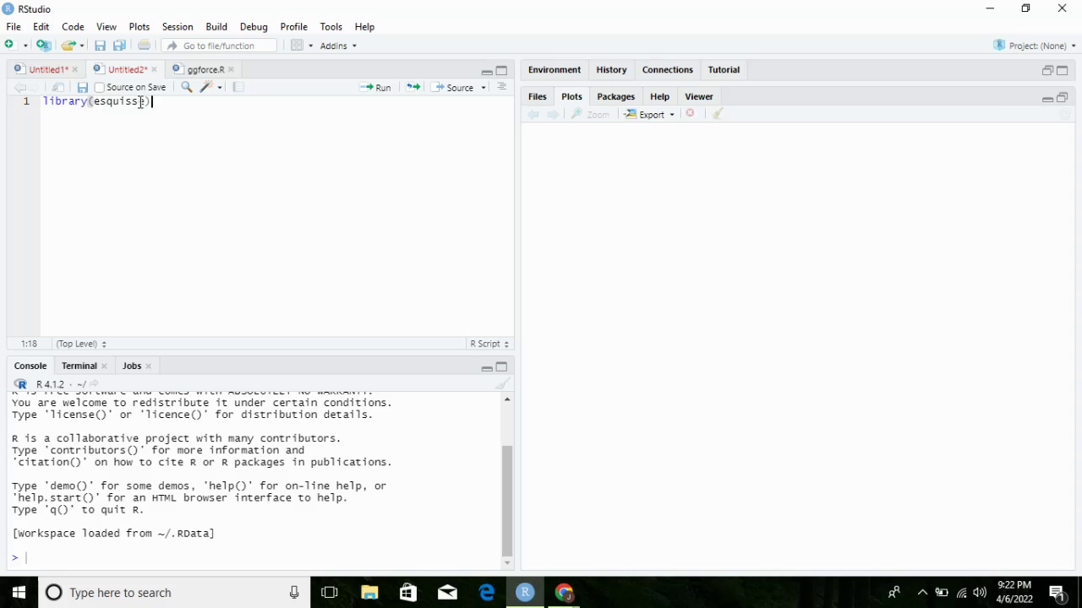
left_click_drag(151, 101, 42, 101)
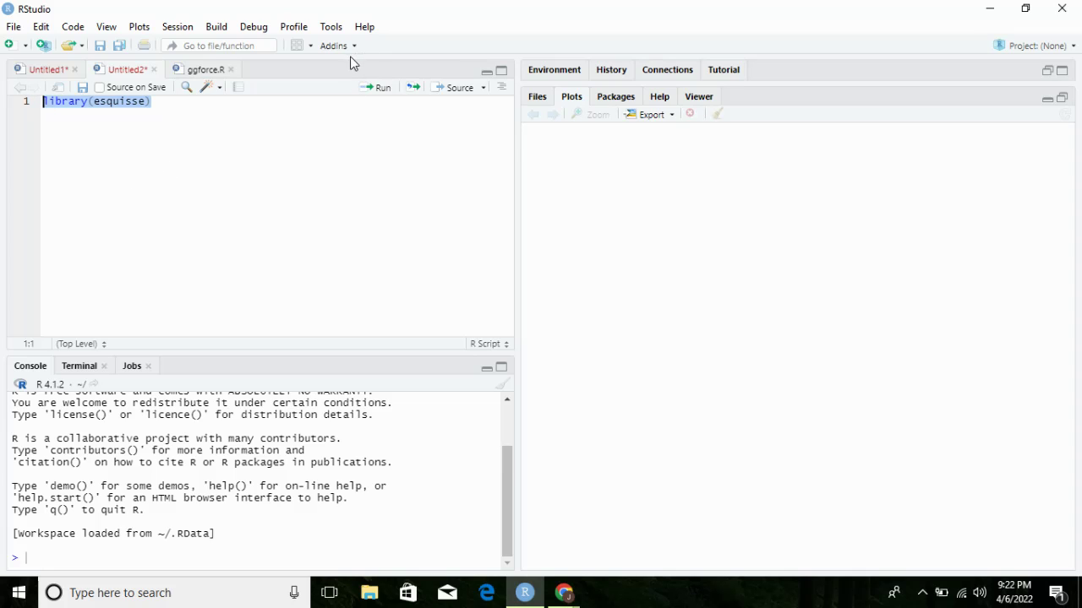
left_click(330, 28)
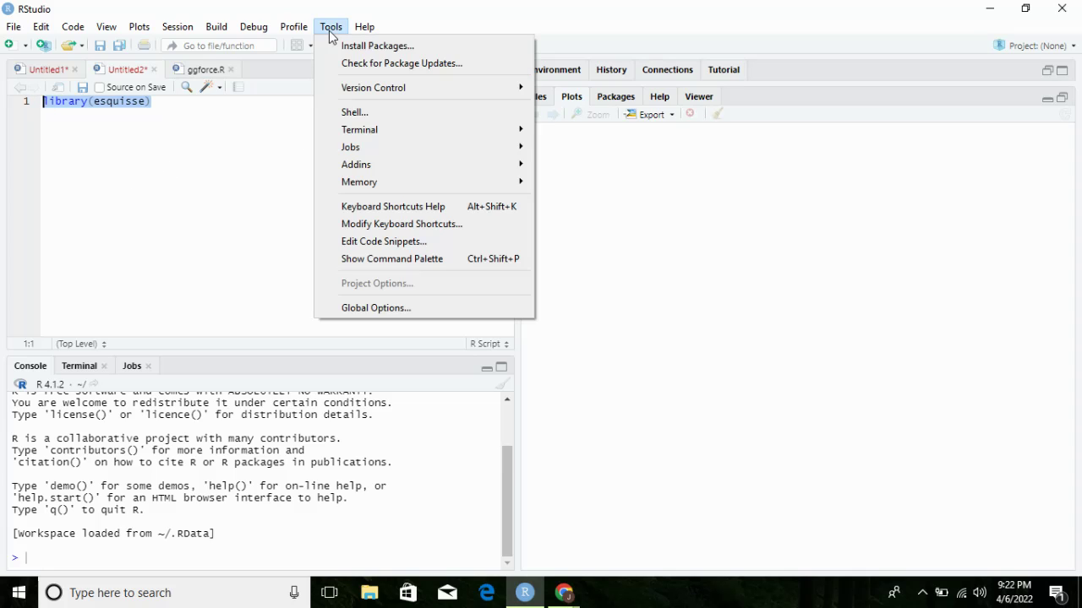
left_click(339, 45)
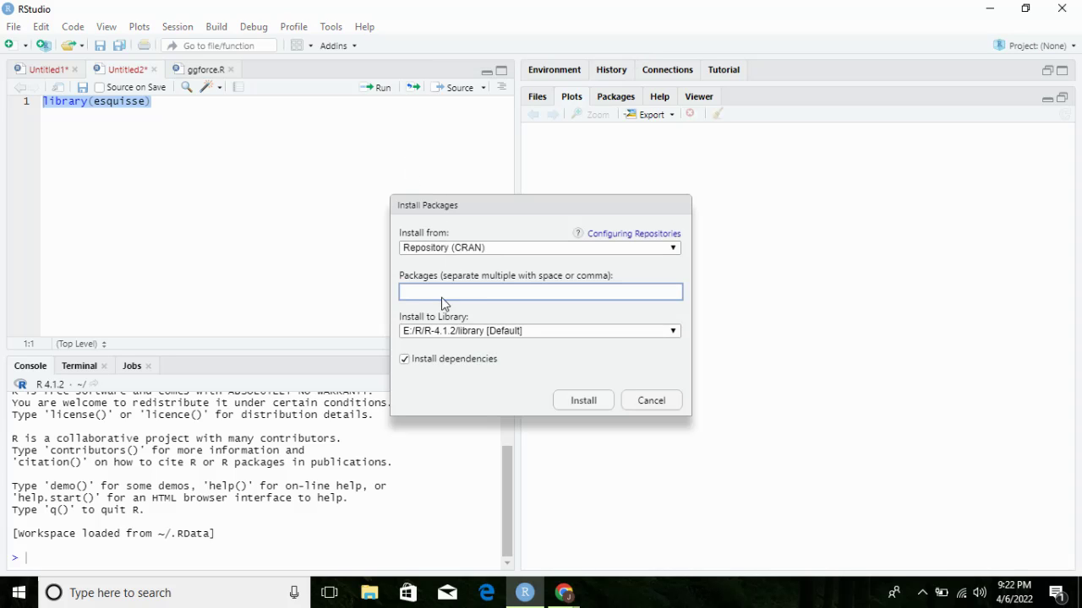
type("esquiss")
left_click(421, 314)
left_click(652, 402)
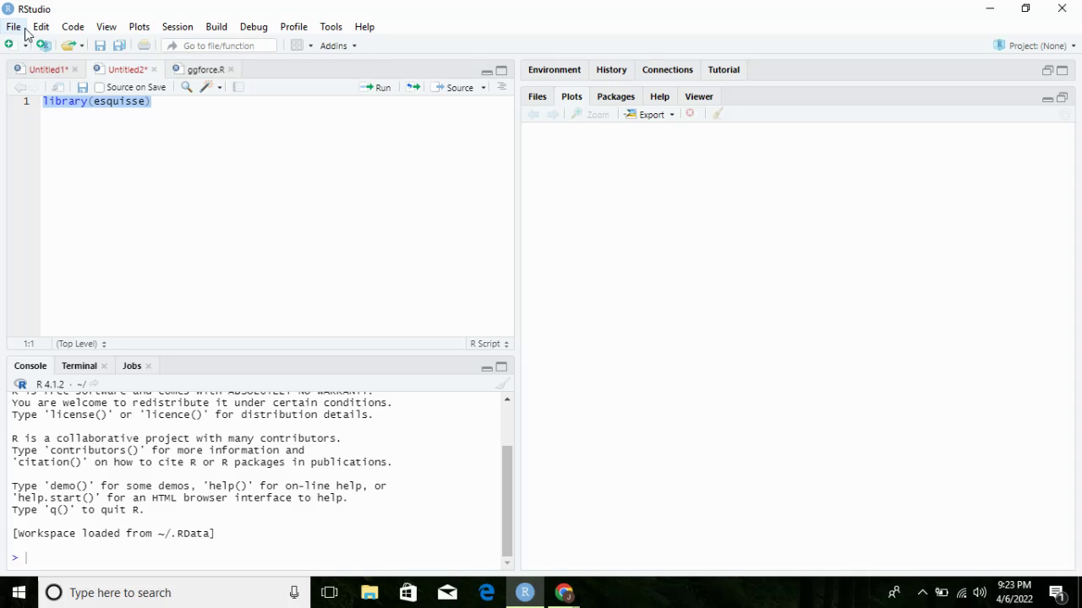
- Launch the esquisse 'ggplot2' builder addin and import the iris data frame from the Global Environment
left_click(356, 53)
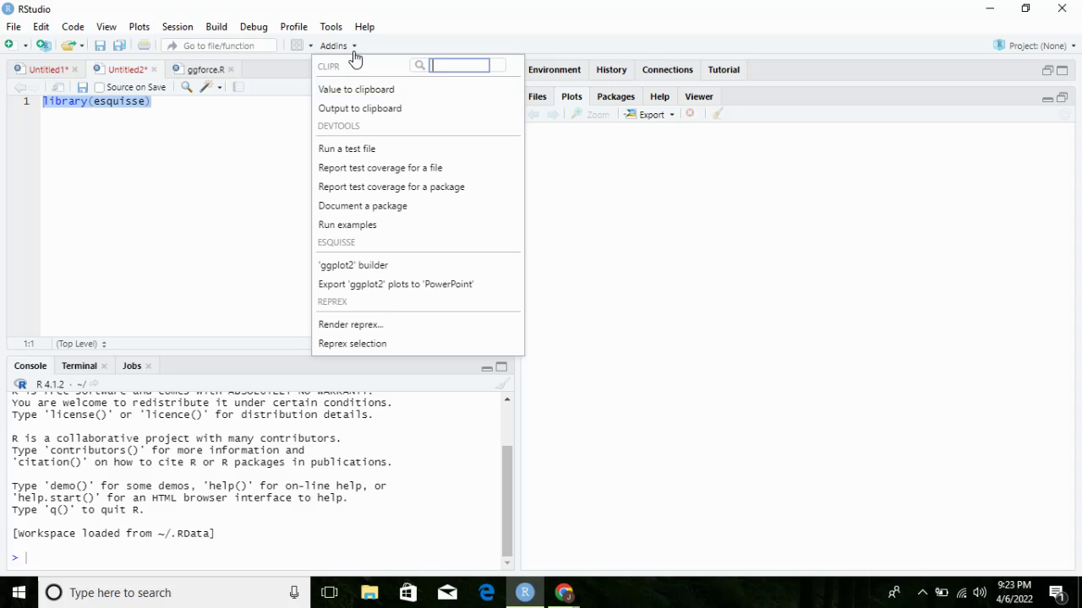
left_click(363, 267)
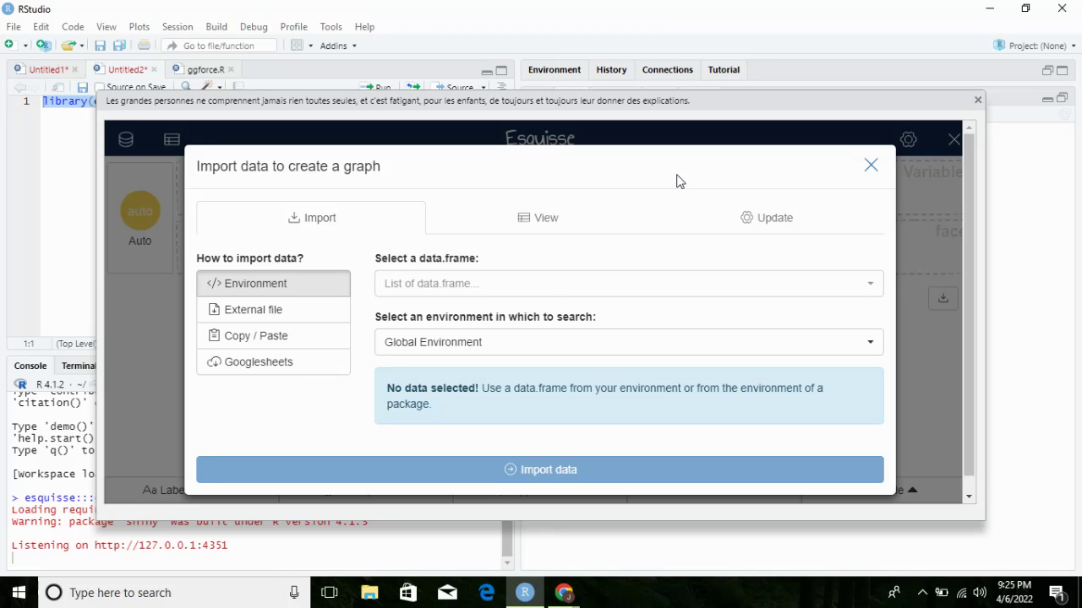
left_click(444, 289)
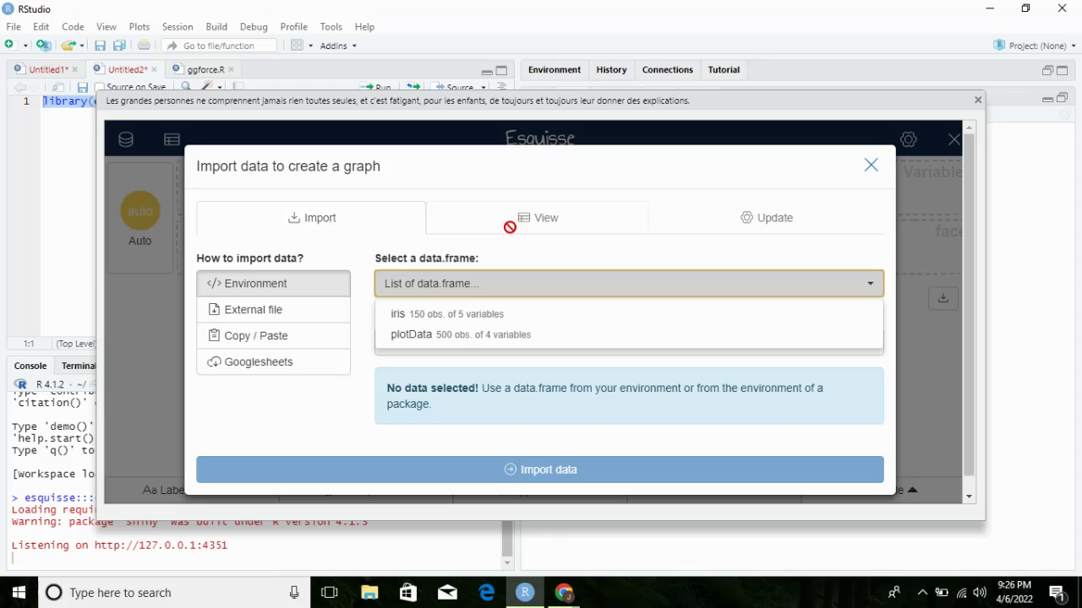
left_click(429, 317)
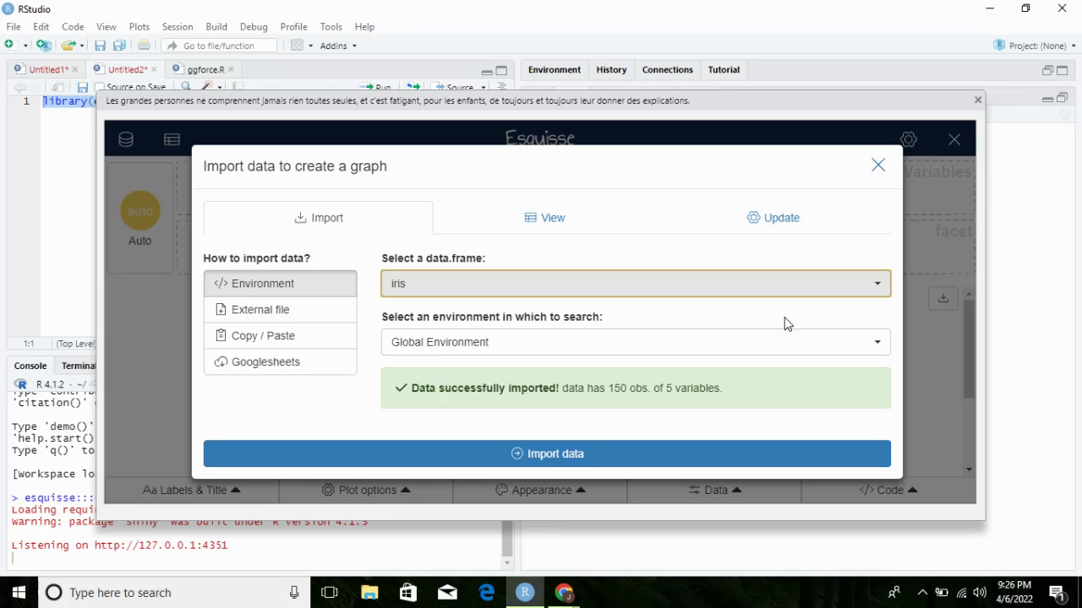
left_click(551, 454)
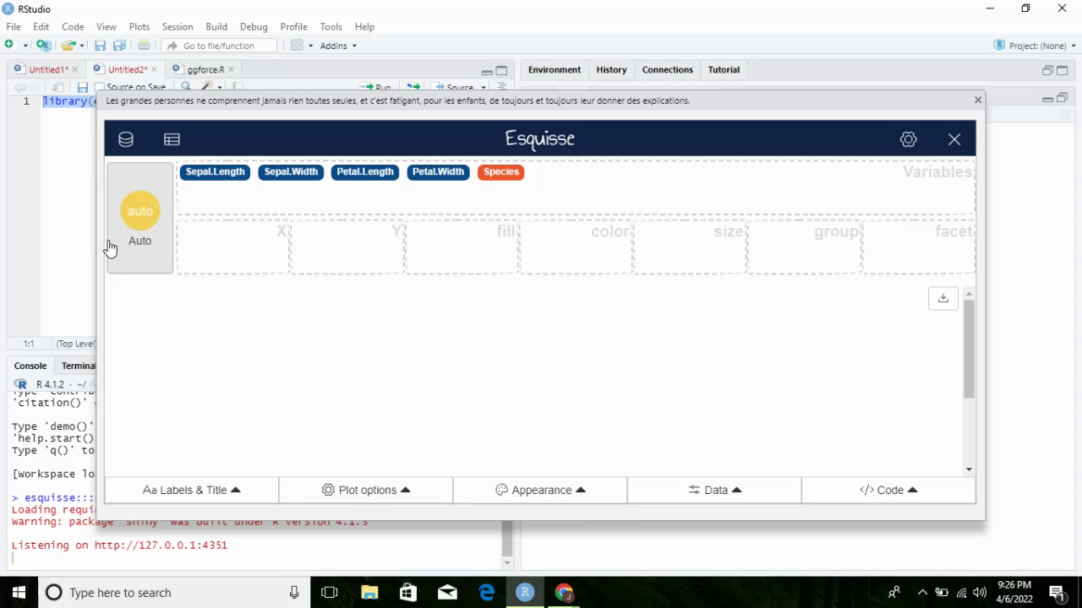
- View the imported iris dataset as a table, and close both the table and the data import dialog
left_click(174, 147)
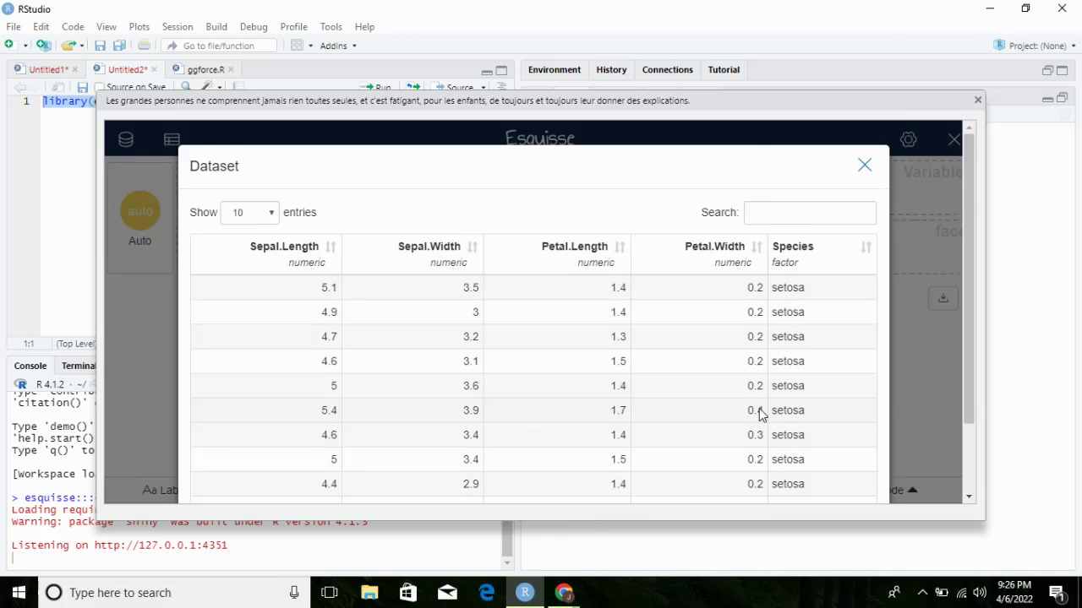
scroll(861, 425, "down", 2)
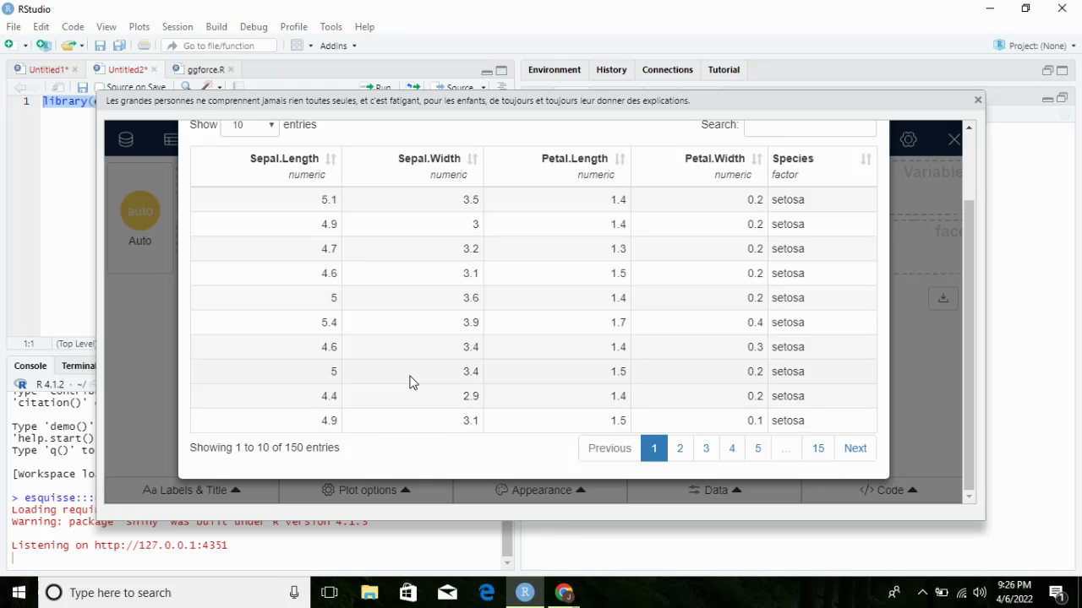
scroll(796, 336, "up", 2)
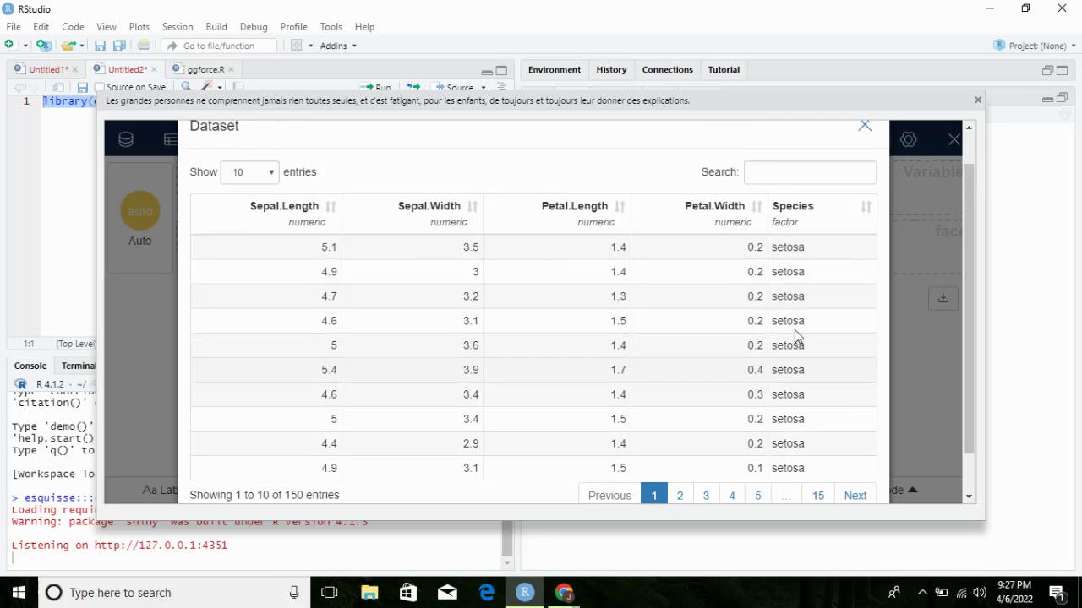
left_click(864, 166)
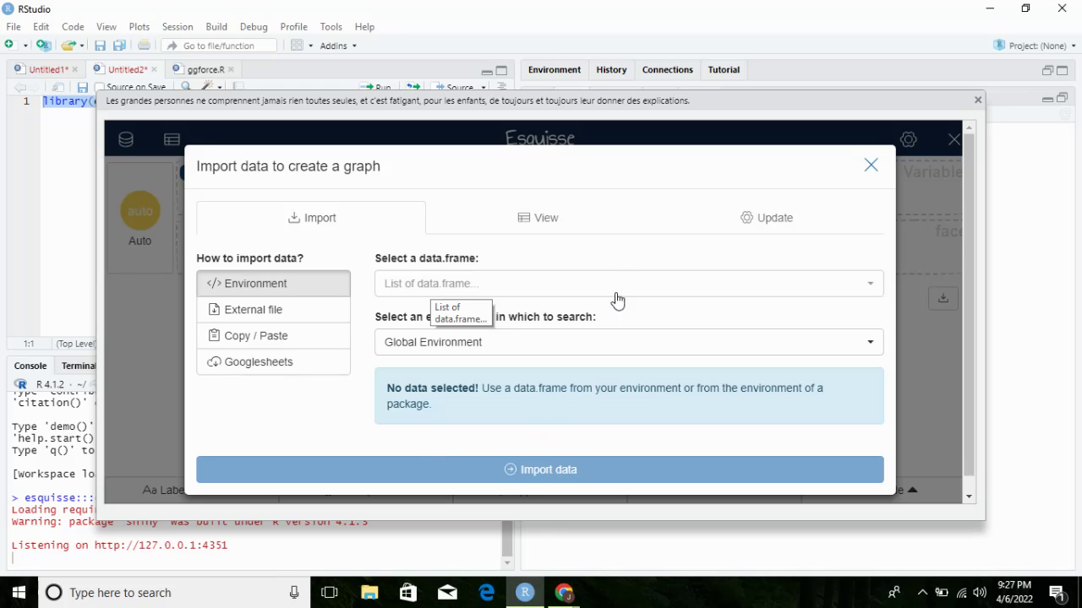
left_click(872, 166)
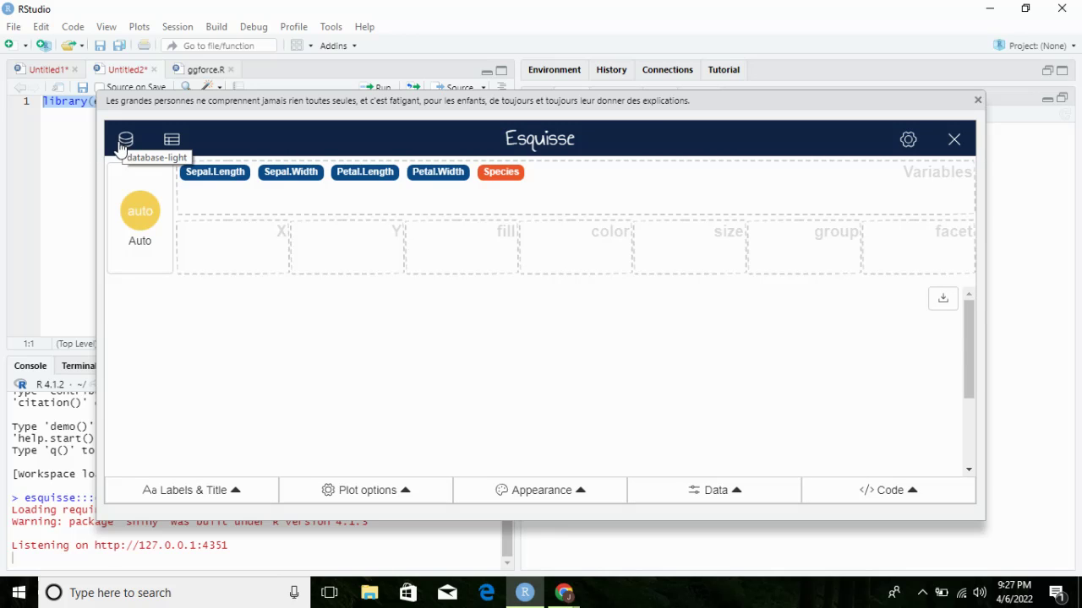
- Examine the available chart types, the label and title fields, and the plot options
left_click(135, 235)
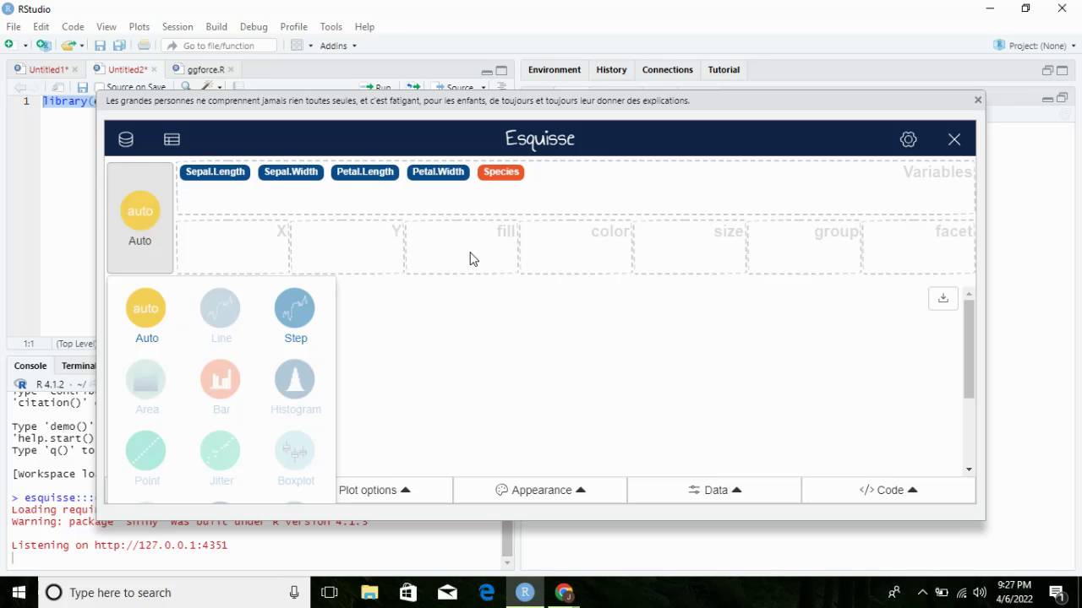
left_click(475, 340)
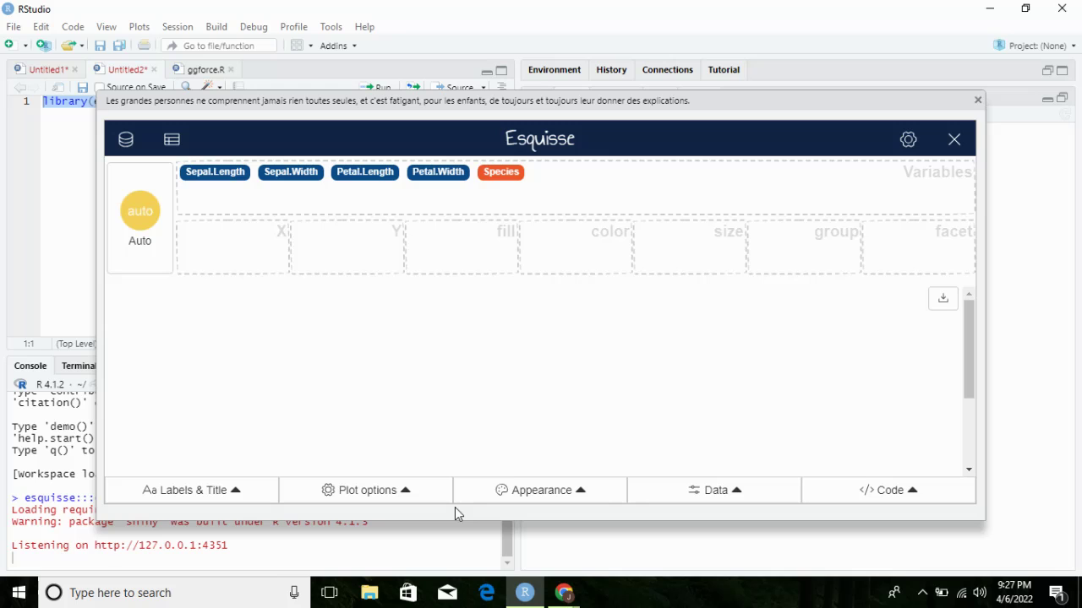
left_click(235, 492)
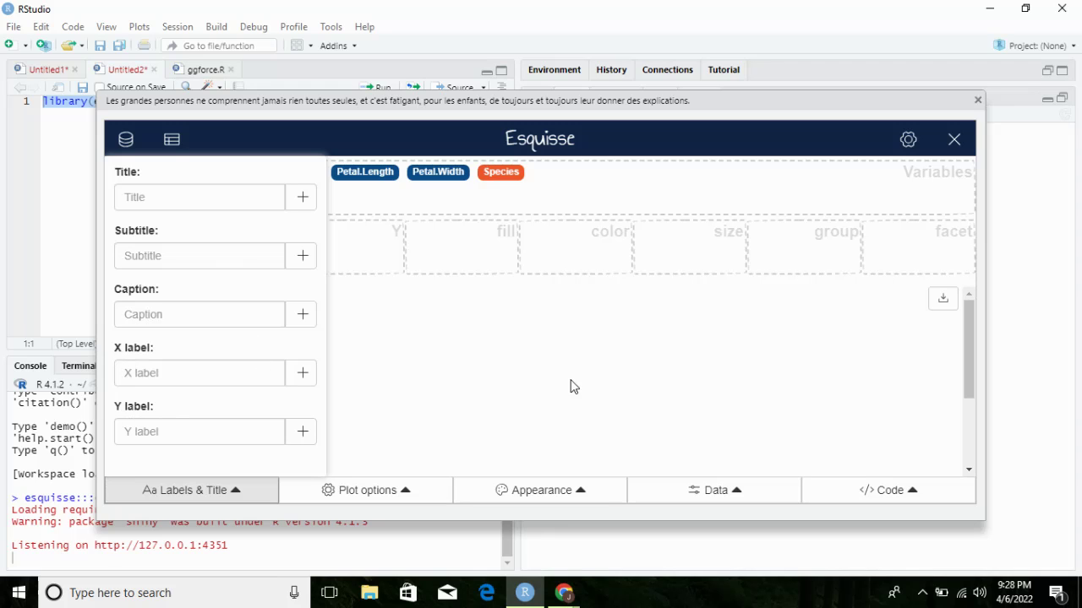
left_click(407, 493)
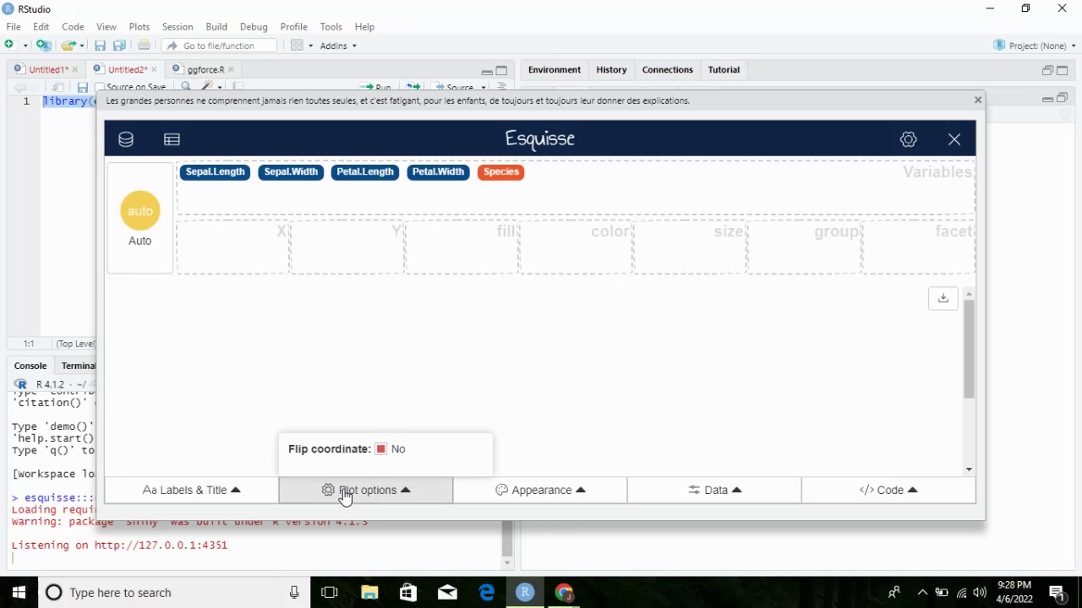
- Examine the appearance settings with their themes, the data filter sliders and the code options
left_click(581, 493)
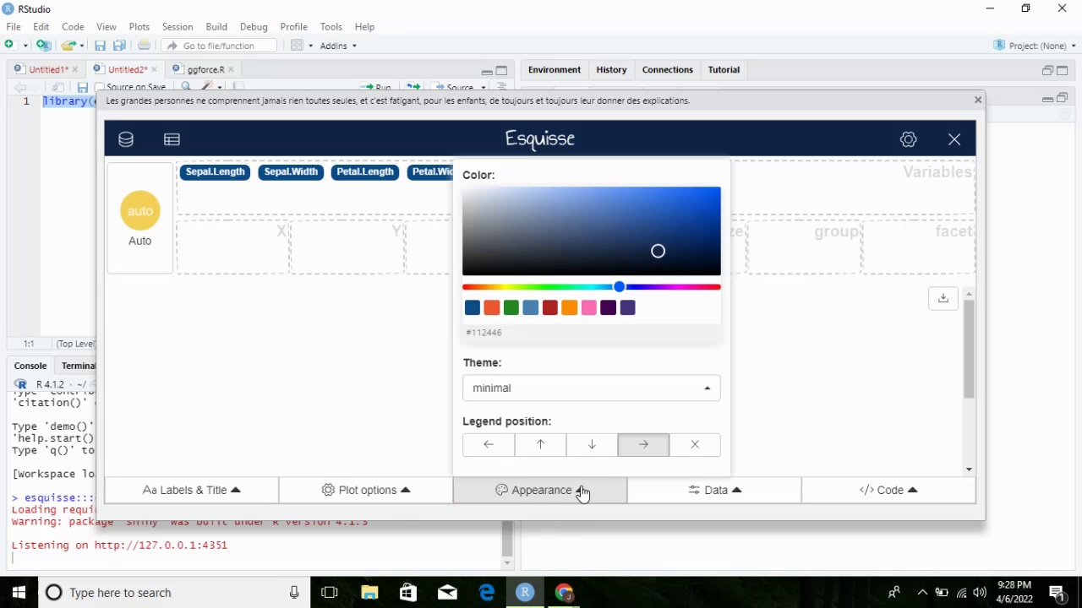
left_click(708, 399)
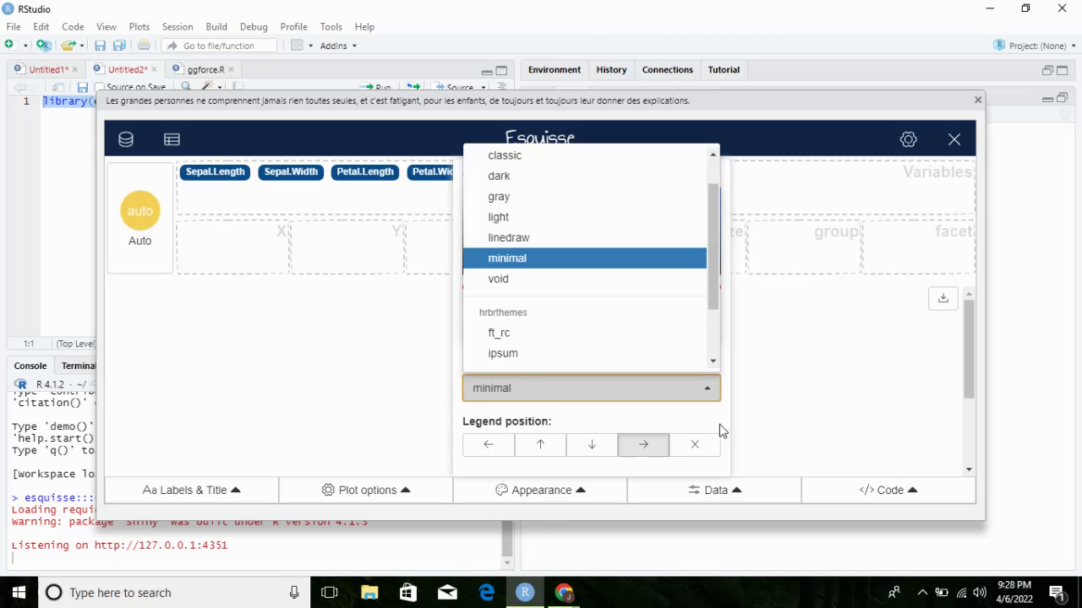
left_click(789, 382)
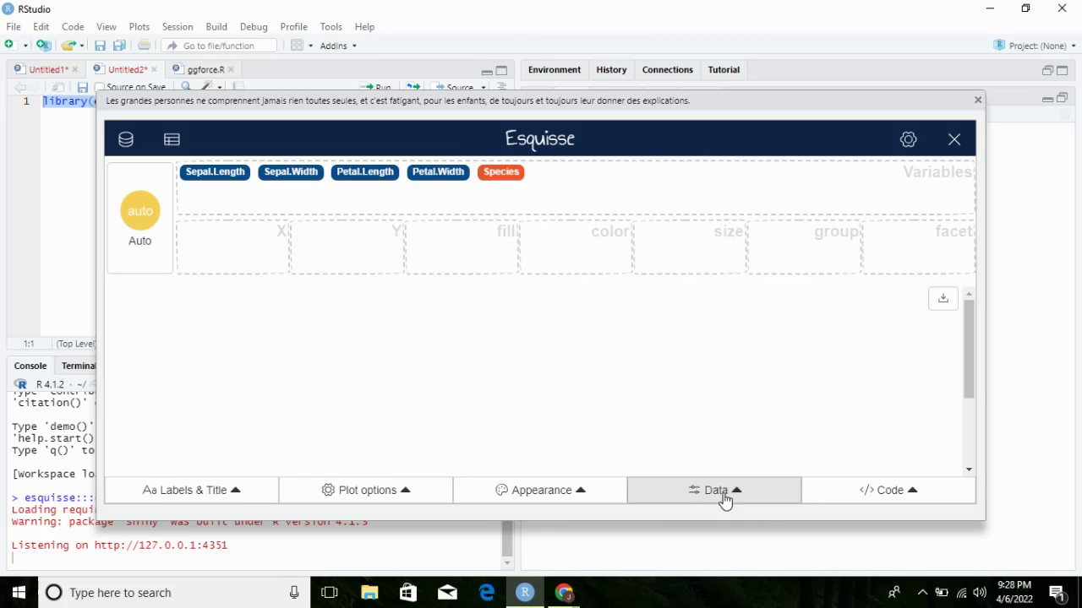
left_click(736, 497)
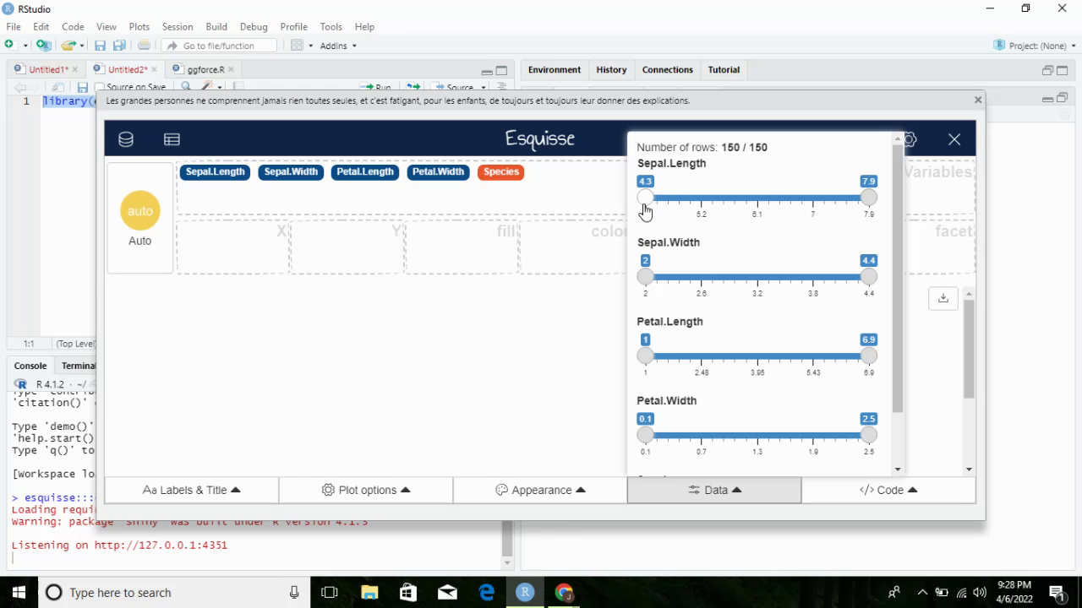
mouse_move(644, 201)
left_mouse_down()
mouse_move(668, 206)
mouse_move(646, 212)
left_mouse_up()
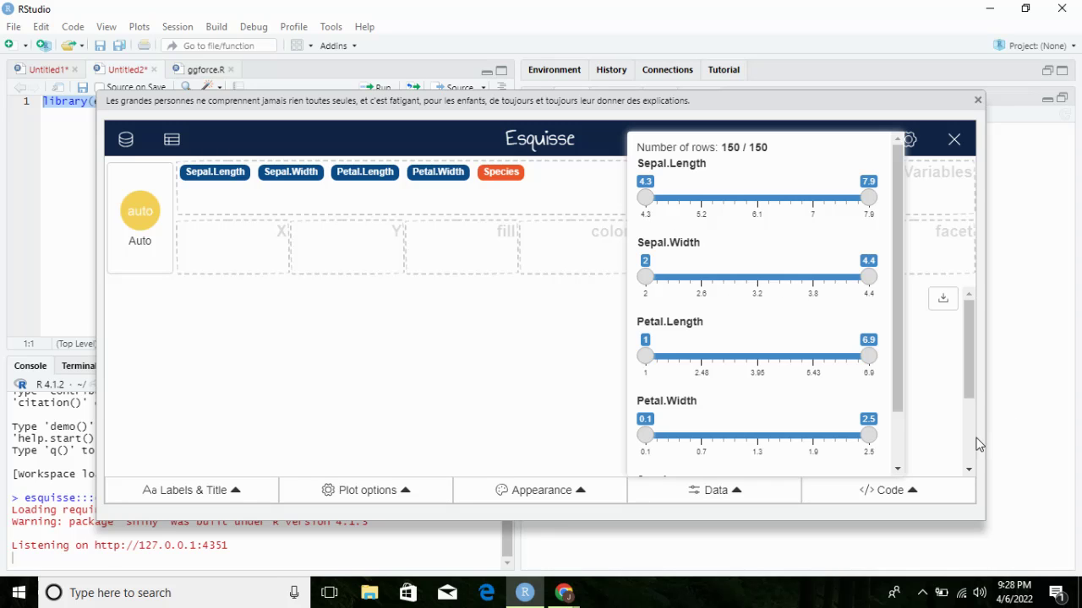
left_click(913, 452)
left_click(914, 493)
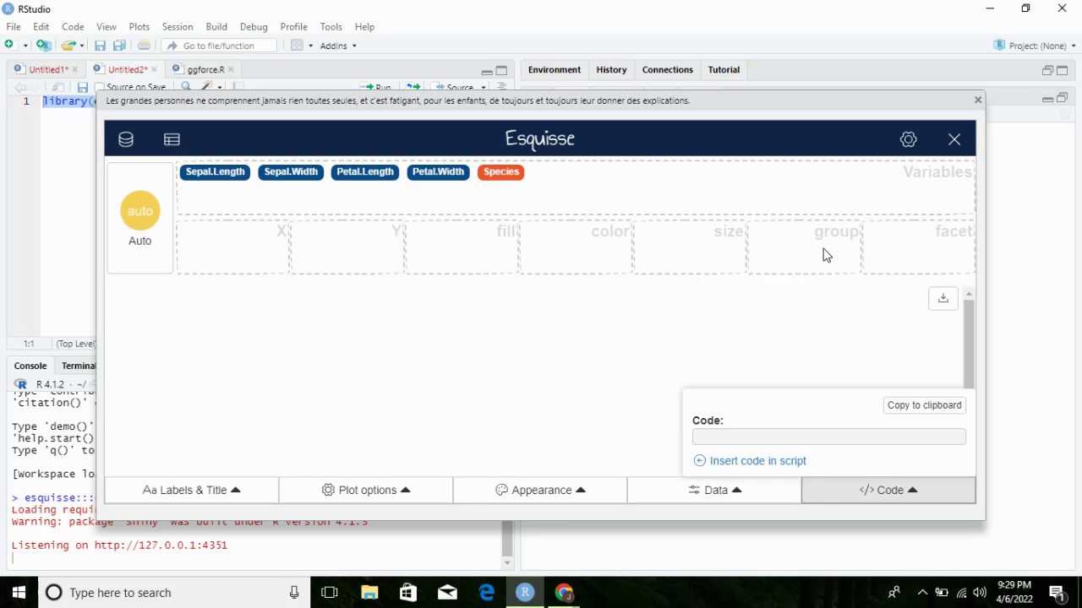
- Examine the chart download formats and the additional export options, and close the export dialog
left_click(945, 306)
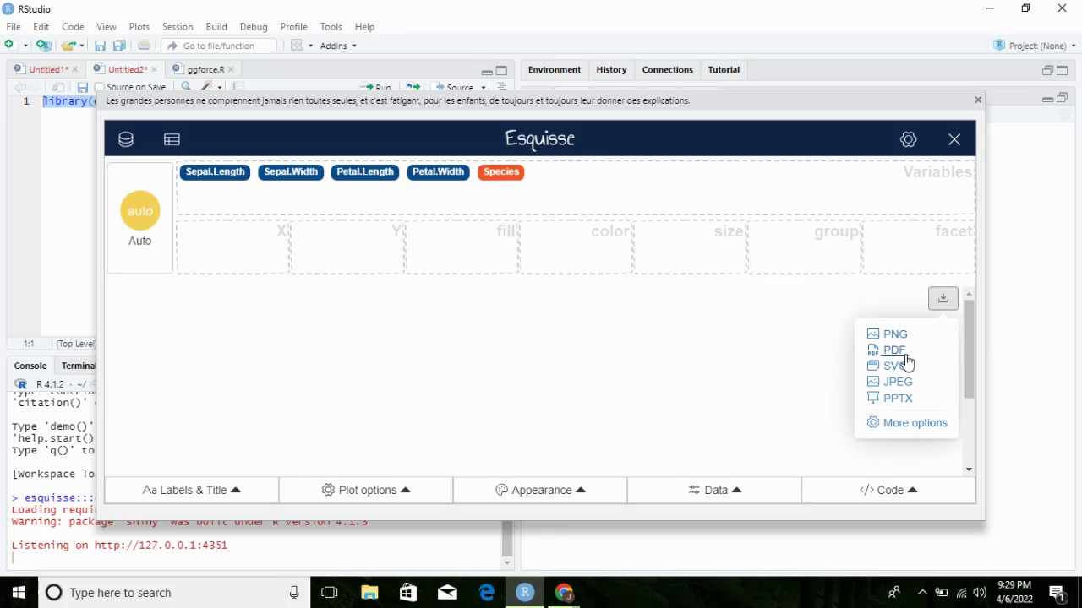
left_click(902, 429)
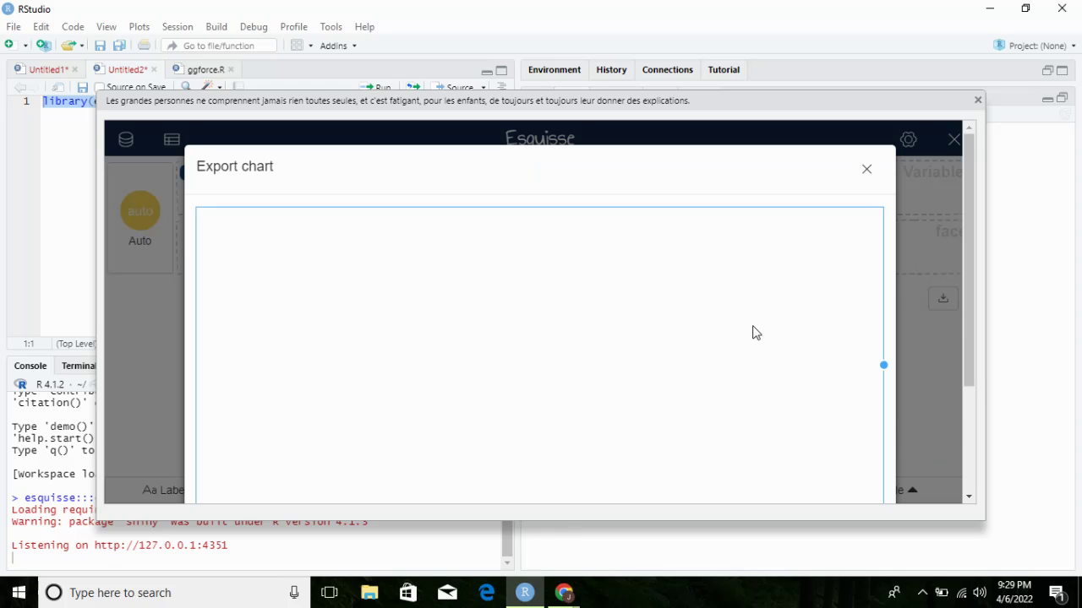
scroll(654, 317, "down", 3)
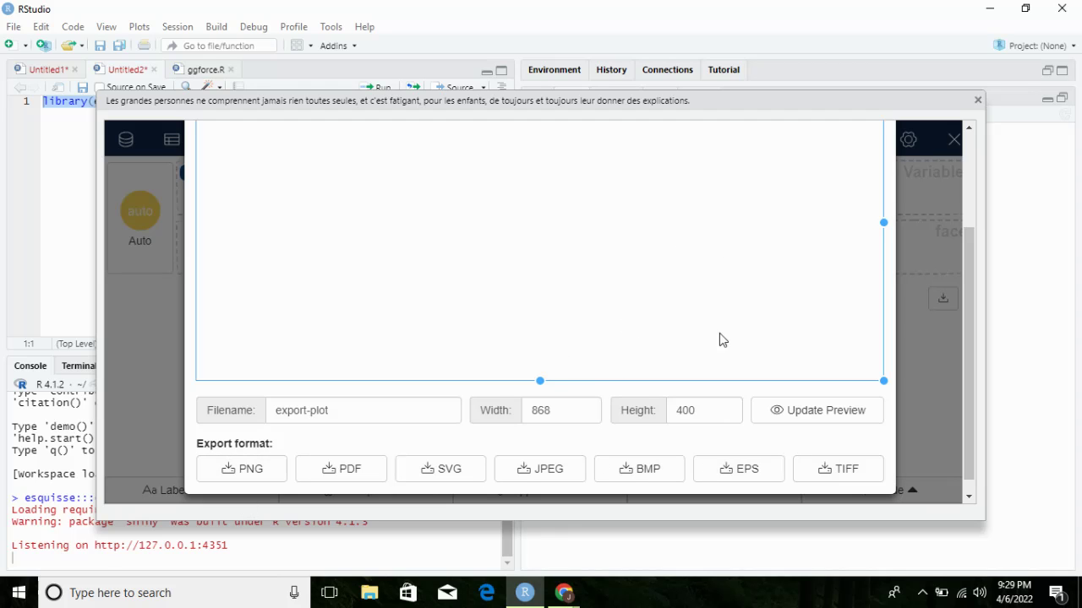
scroll(651, 350, "up", 3)
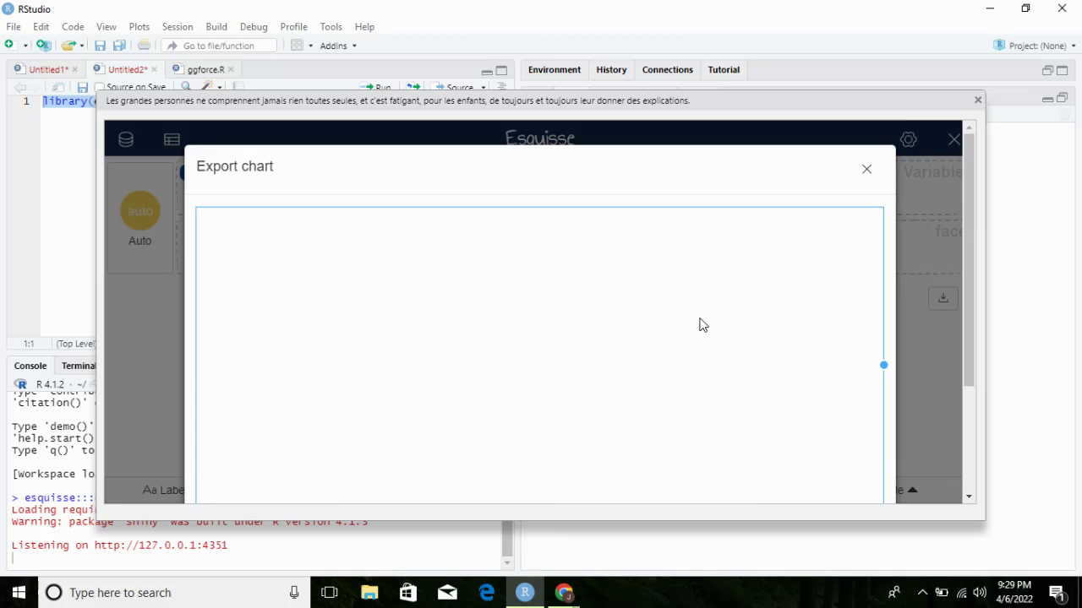
left_click(866, 170)
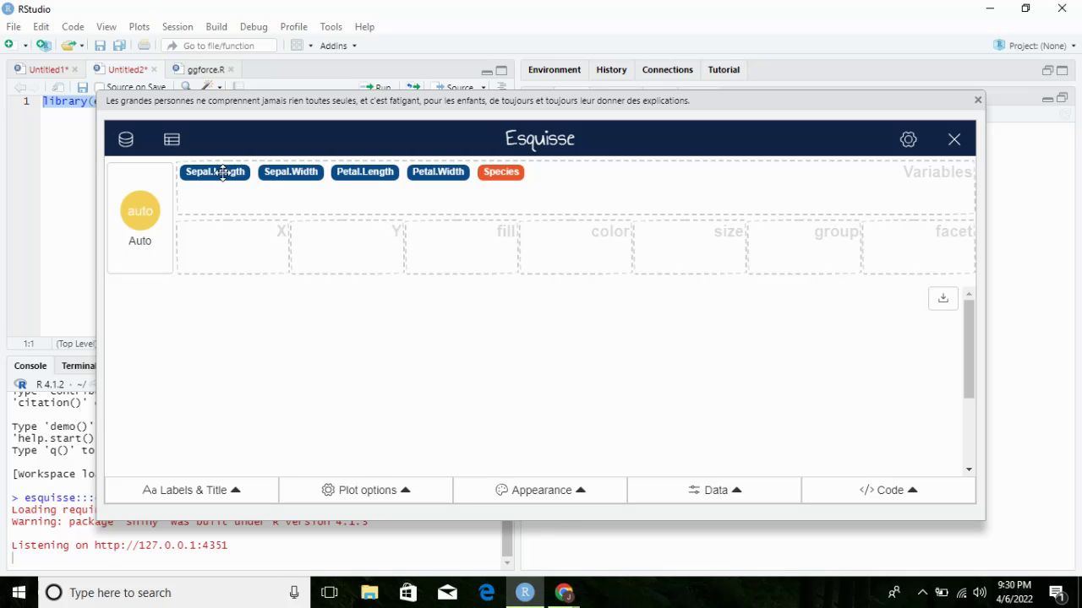
- Build a chart with Sepal.Length mapped to X and Species mapped to fill
left_click_drag(211, 171, 225, 241)
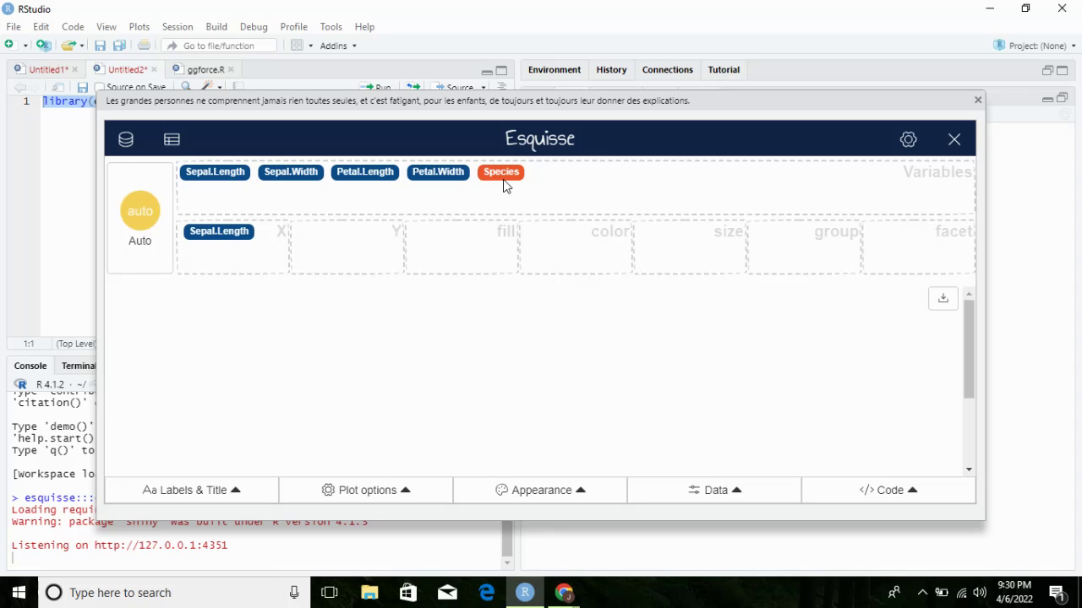
left_click_drag(506, 171, 469, 244)
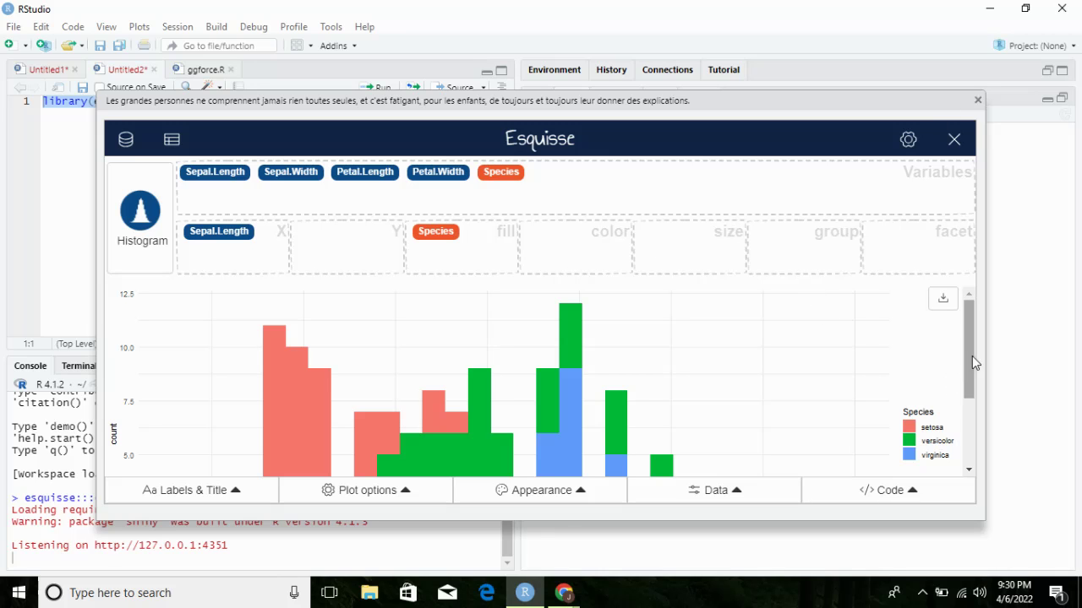
left_click_drag(975, 391, 978, 367)
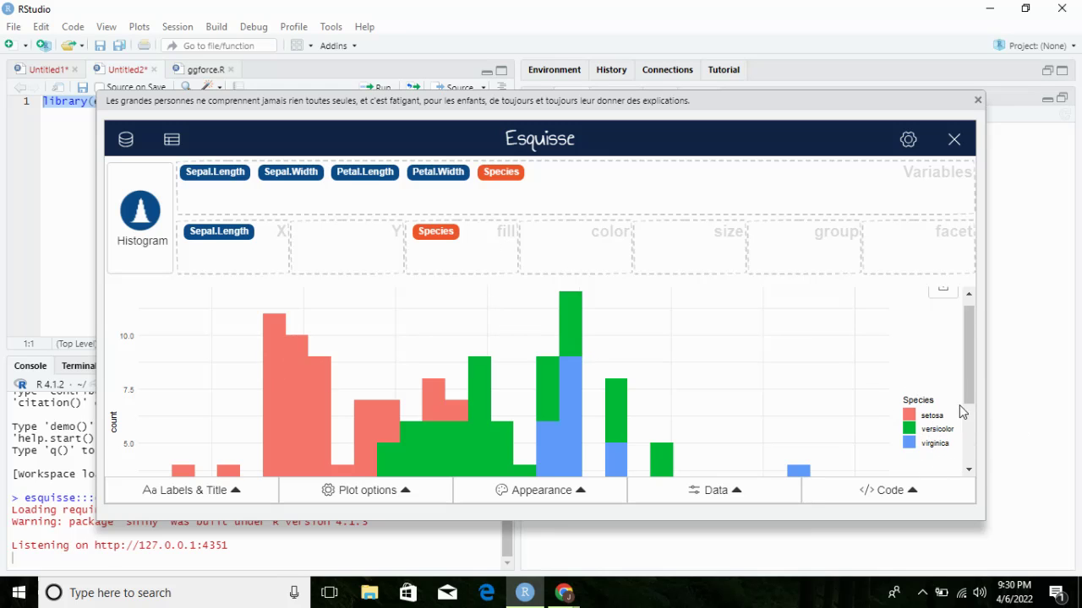
left_click_drag(968, 357, 841, 336)
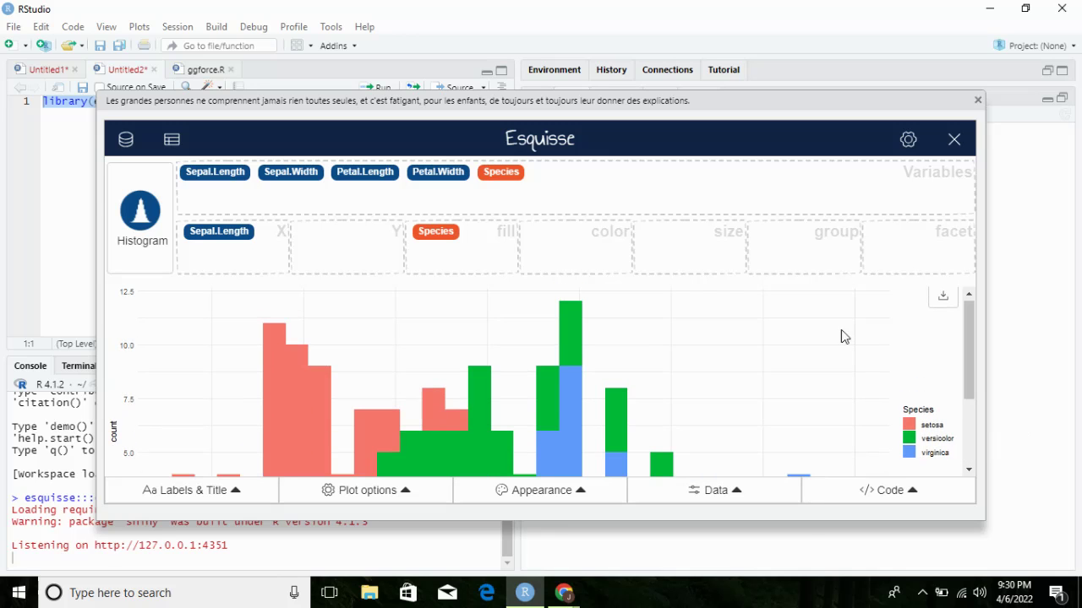
- Try the Boxplot and Density chart types for Sepal.Length filled by Species
left_click(146, 218)
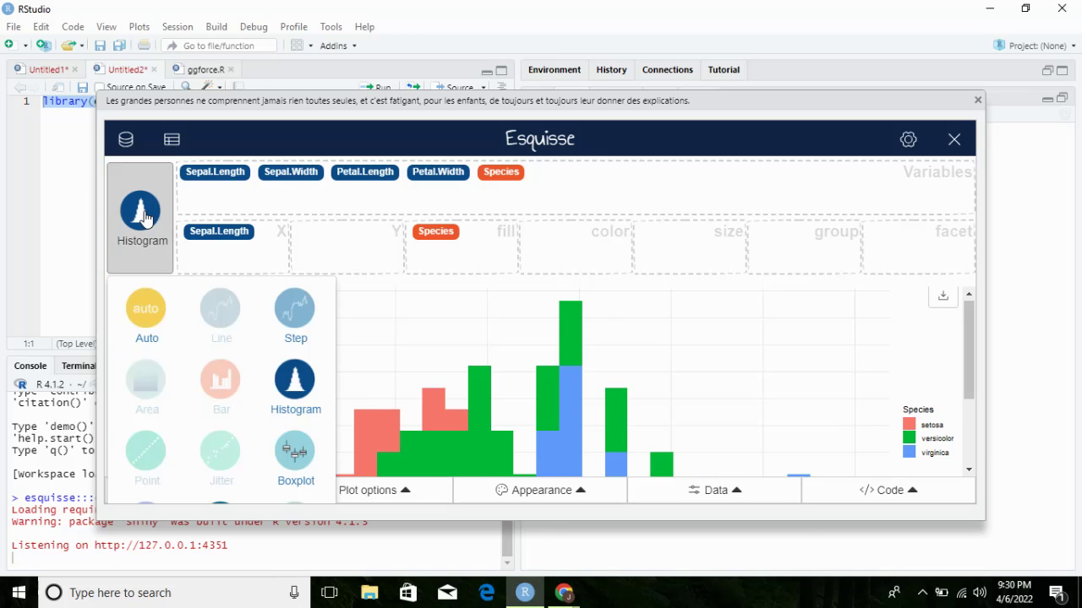
left_click(298, 463)
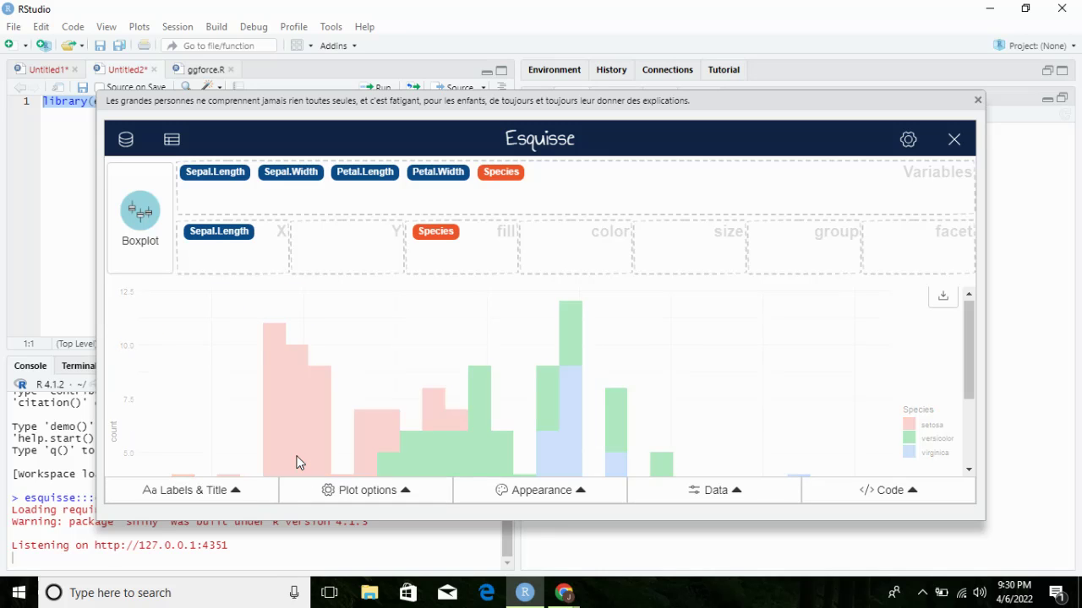
scroll(336, 362, "down", 3)
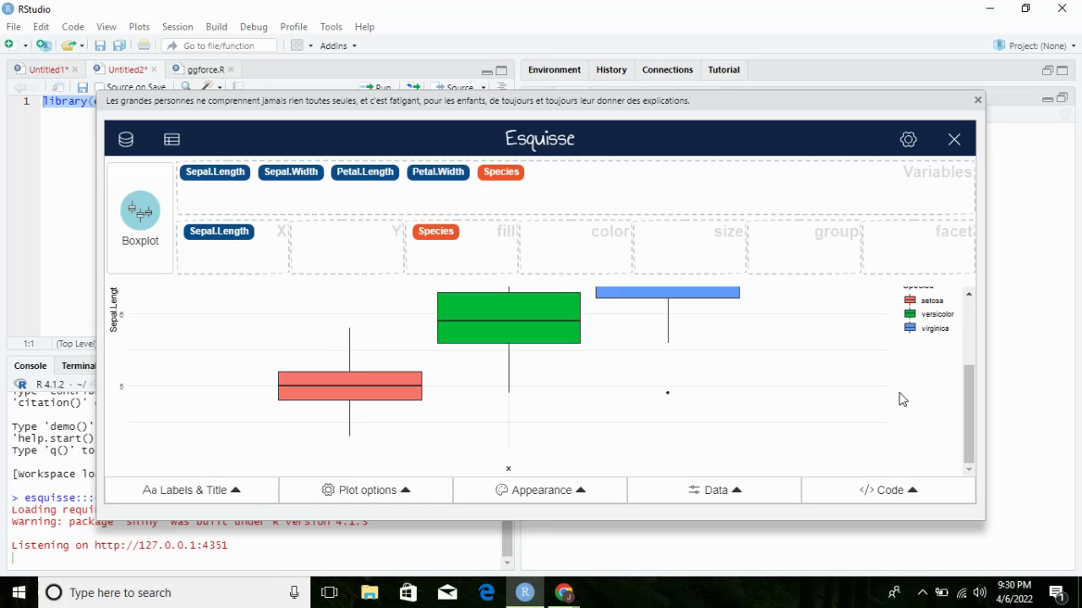
left_click(144, 222)
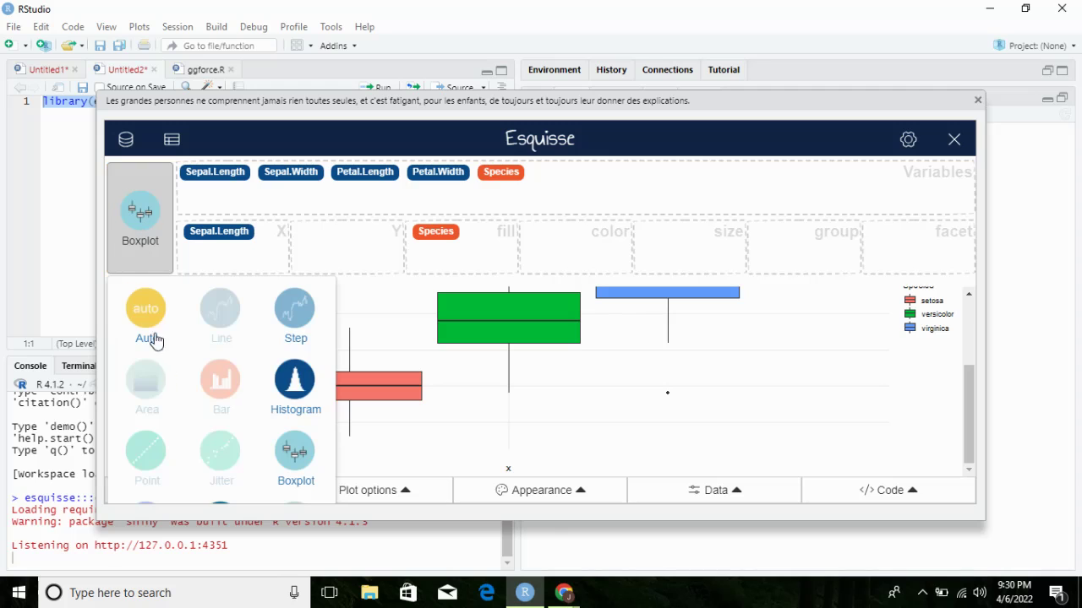
left_click(221, 507)
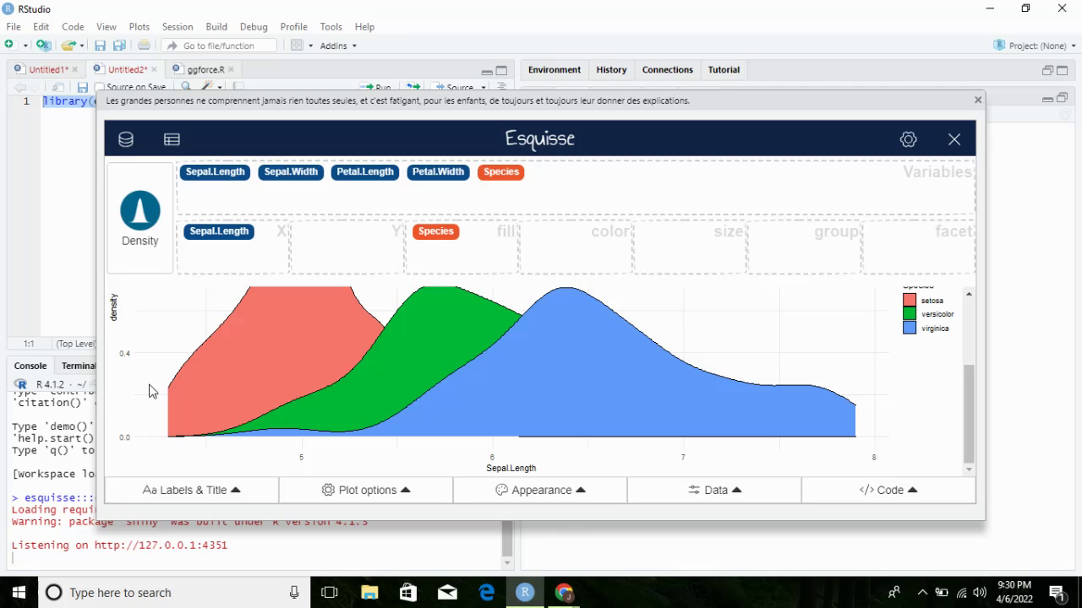
- Change the chart type to Violin and view the whole plot
left_click(140, 220)
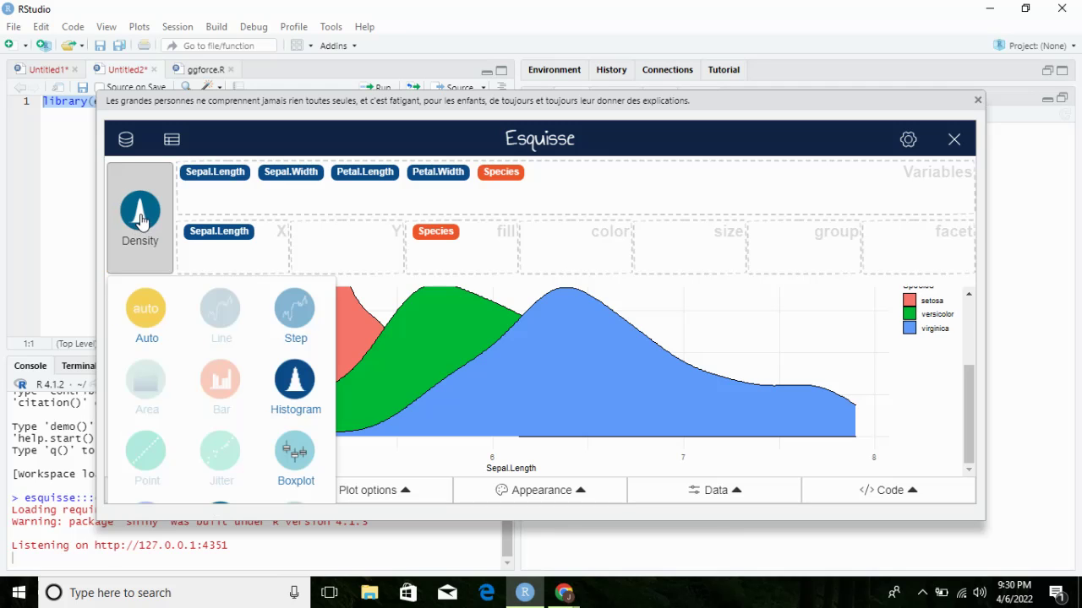
left_click(147, 505)
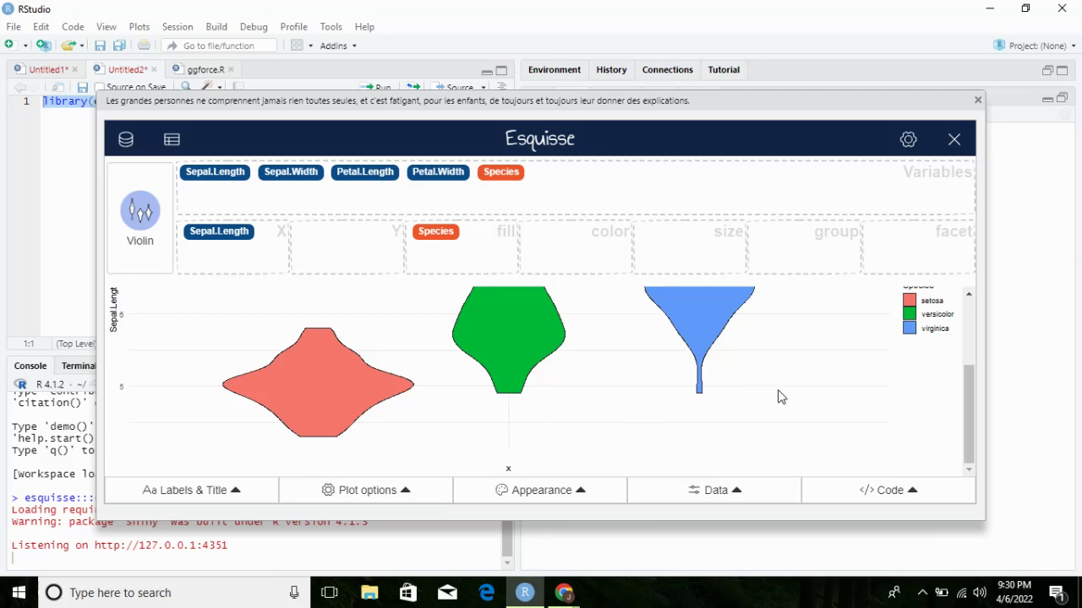
scroll(822, 397, "up", 3)
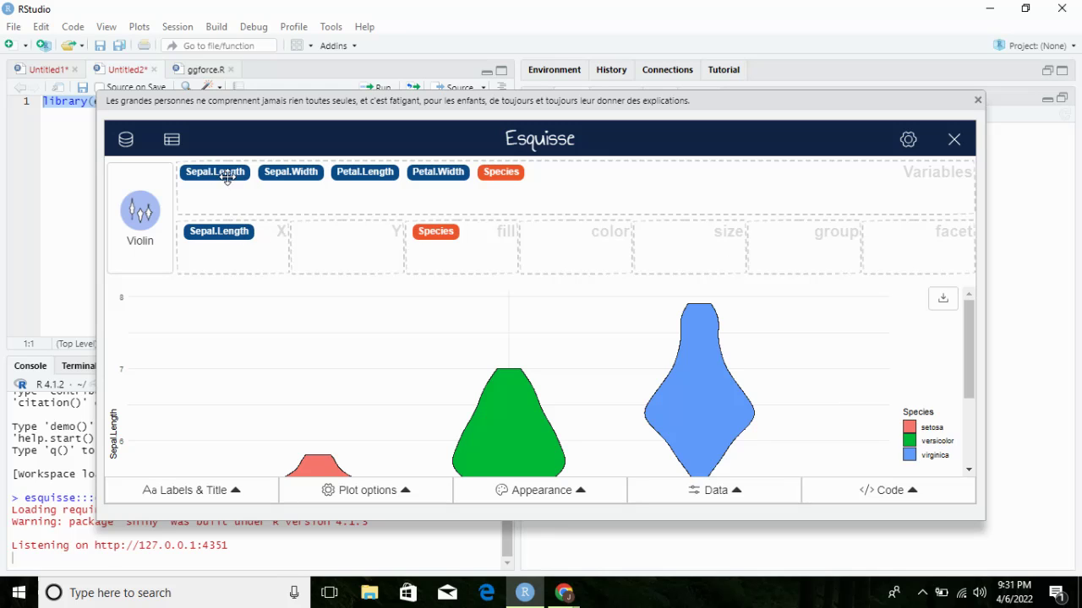
- Try Sepal.Width and Petal.Length in turn as the X variable of the violin chart
left_click_drag(284, 171, 220, 239)
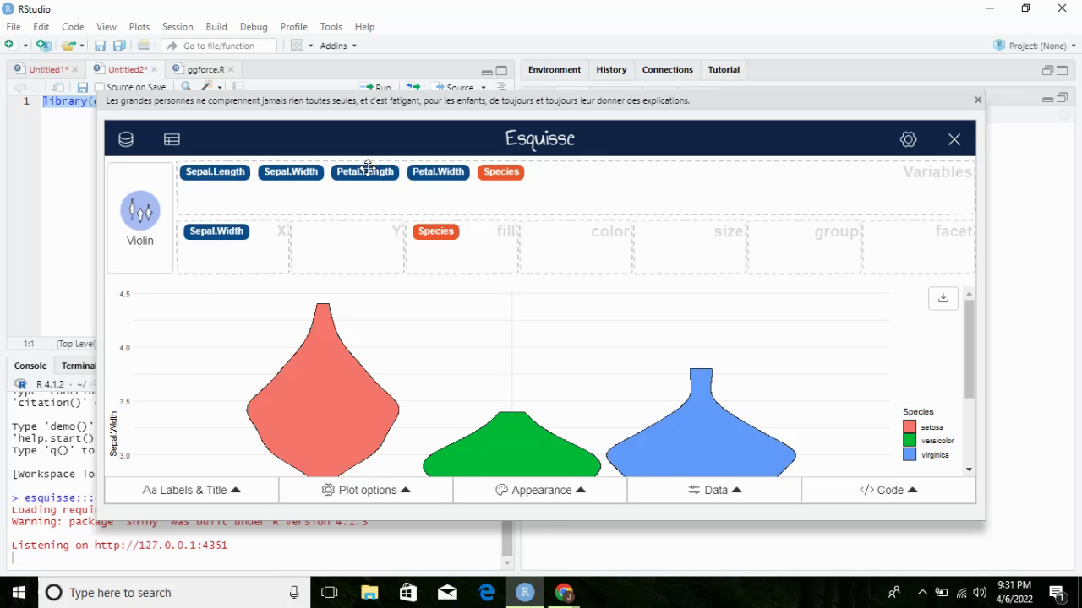
left_click_drag(367, 170, 222, 241)
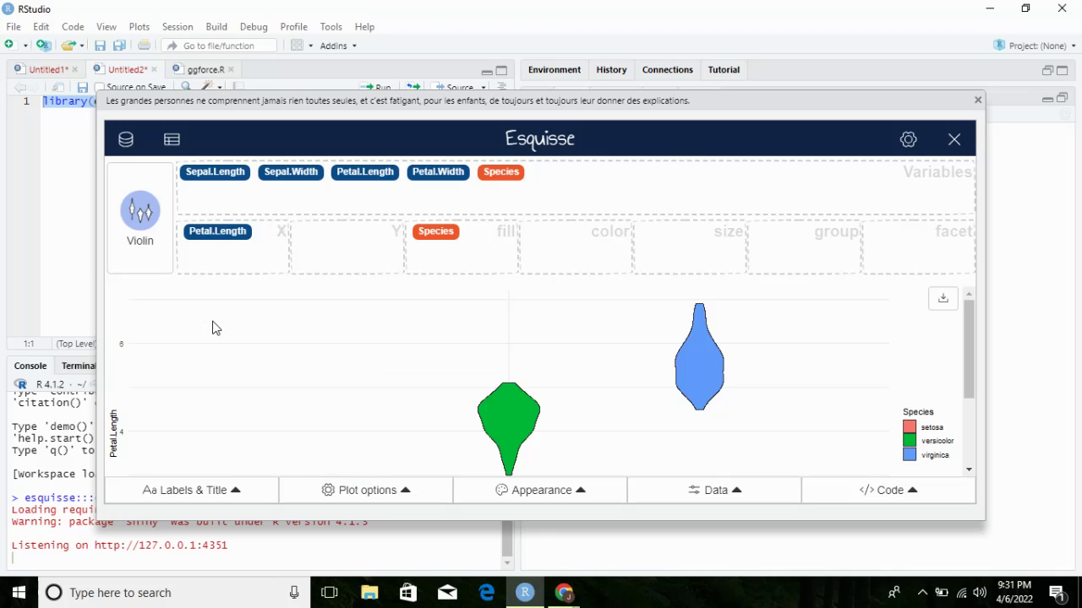
scroll(789, 362, "up", 3)
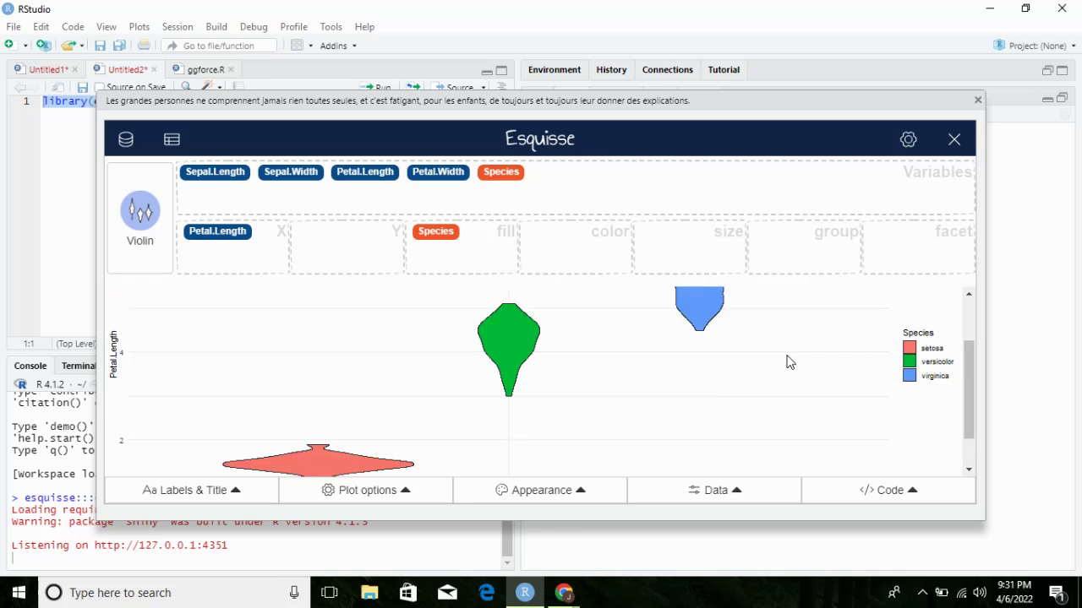
- Map Petal.Width to X in the violin chart, replacing the current variable
left_click_drag(446, 171, 227, 229)
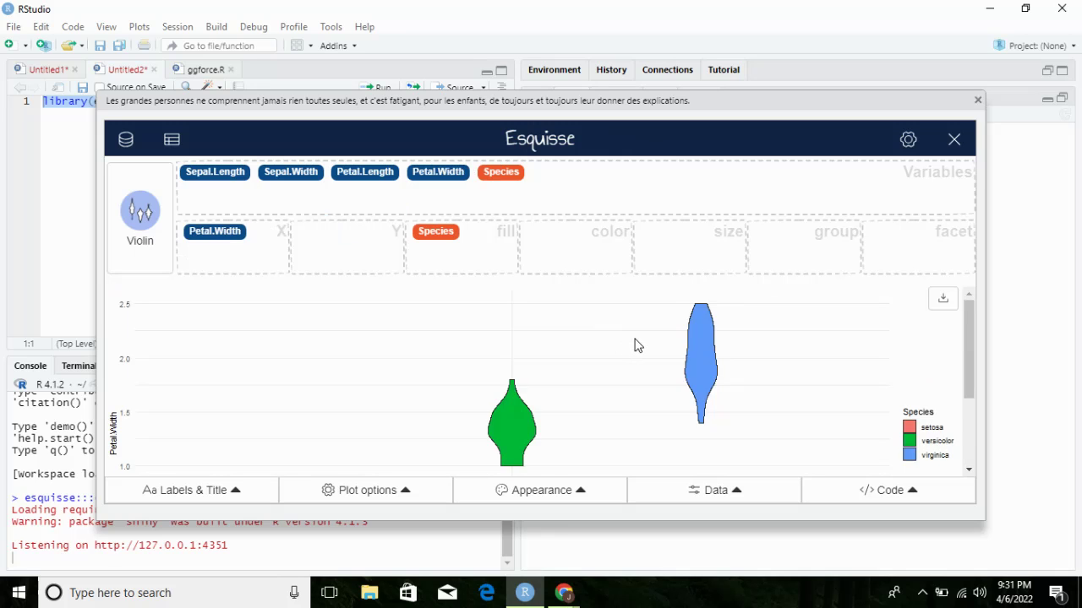
scroll(636, 346, "down", 3)
scroll(636, 346, "up", 3)
- Test the Sepal.Width and Petal.Width data filters, raising the Petal.Width minimum to 0.62, and restore both full ranges
left_click(740, 497)
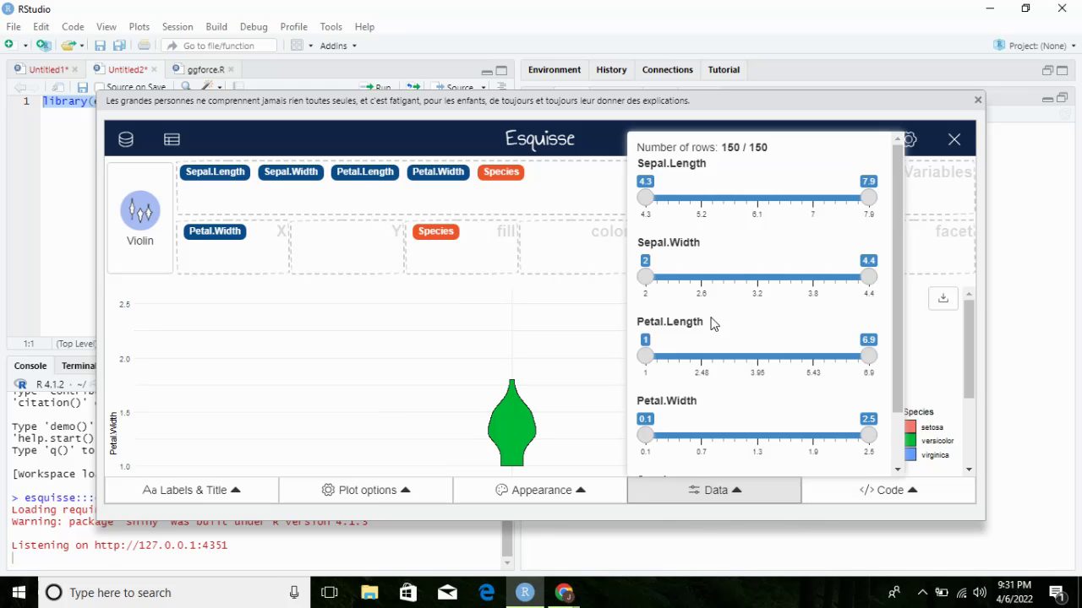
mouse_move(648, 284)
left_mouse_down()
mouse_move(682, 286)
mouse_move(641, 286)
left_mouse_up()
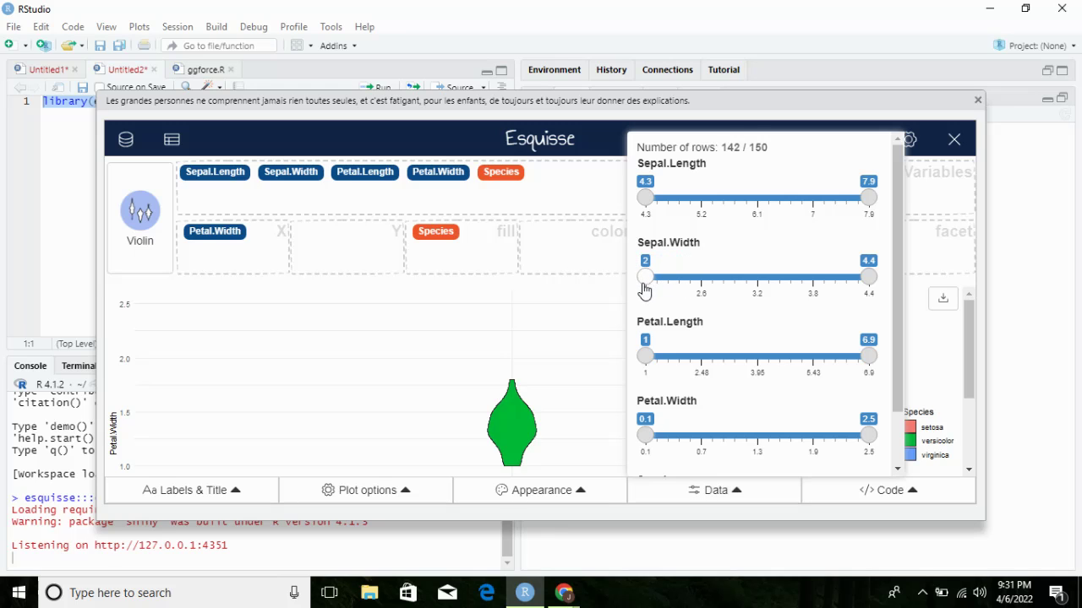
left_click_drag(644, 438, 693, 438)
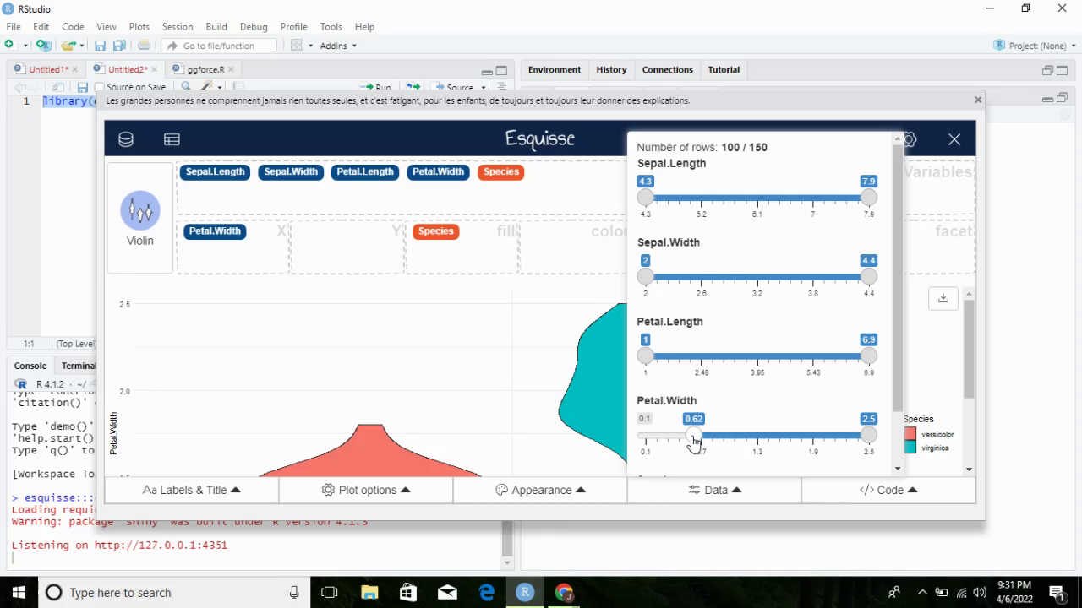
left_click_drag(692, 441, 644, 441)
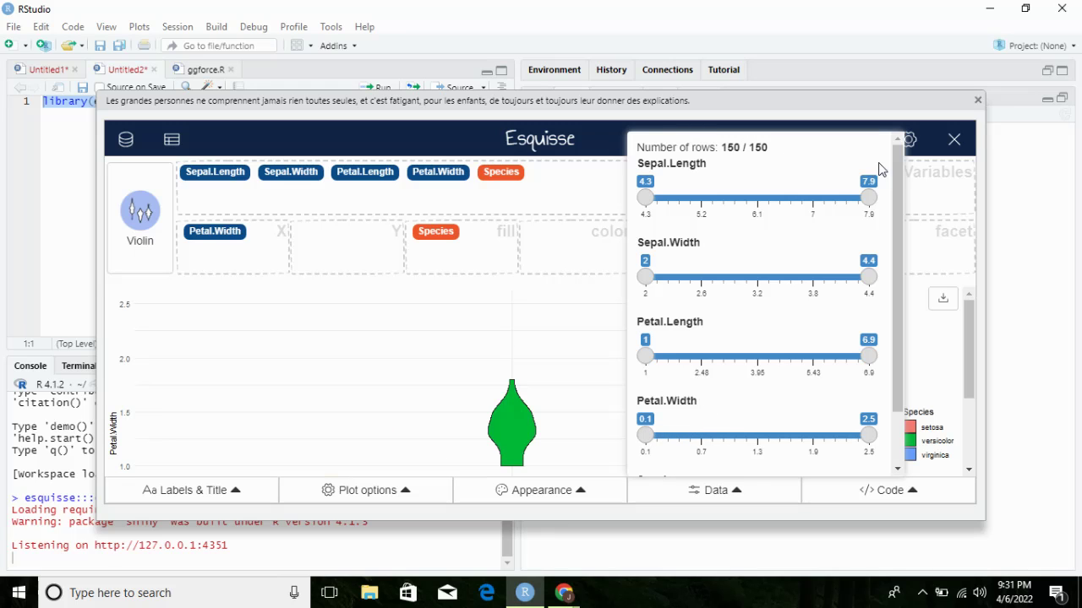
left_click(583, 325)
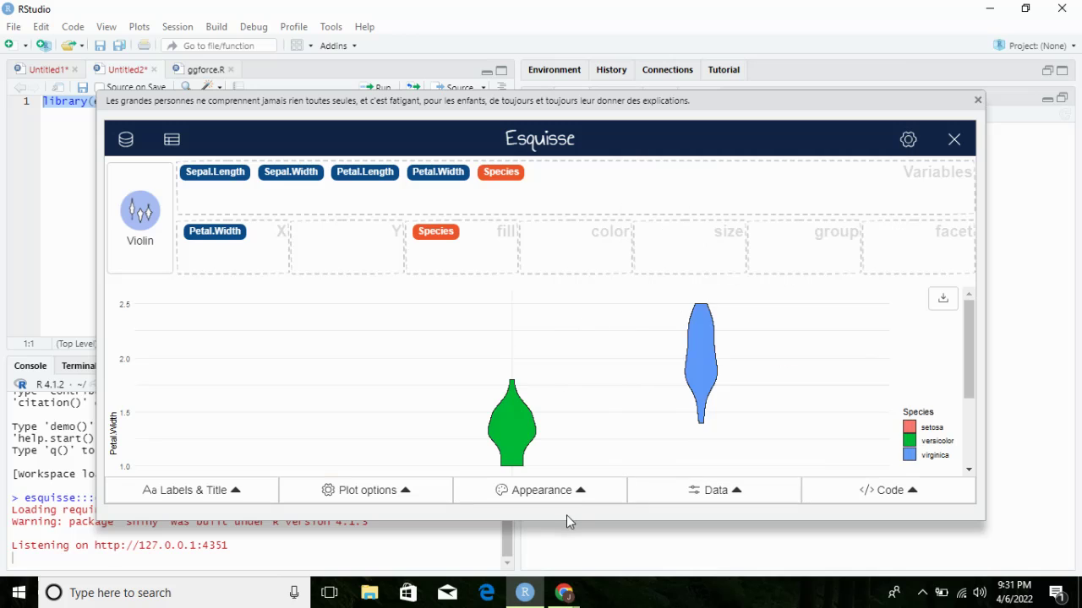
- Apply the inferno palette to the Species fill and switch the coloring to specific colors
left_click(580, 493)
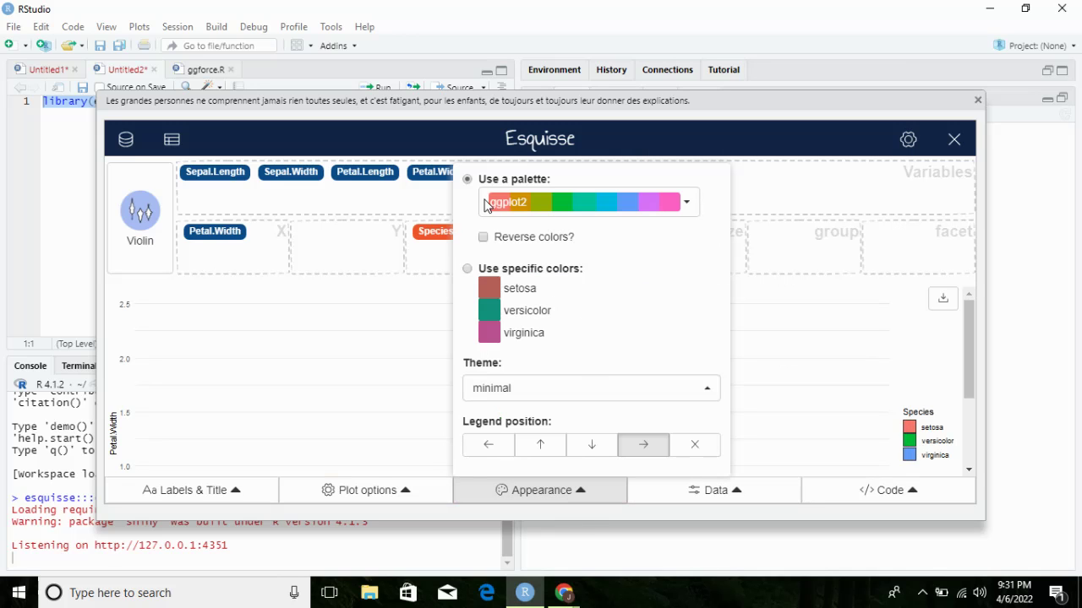
left_click(686, 206)
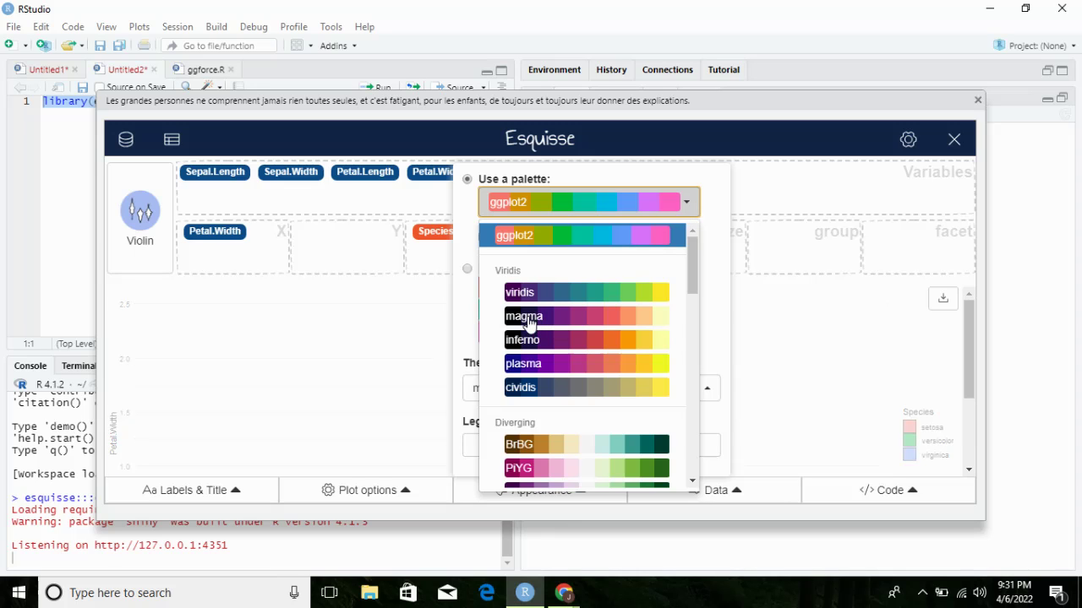
left_click(528, 342)
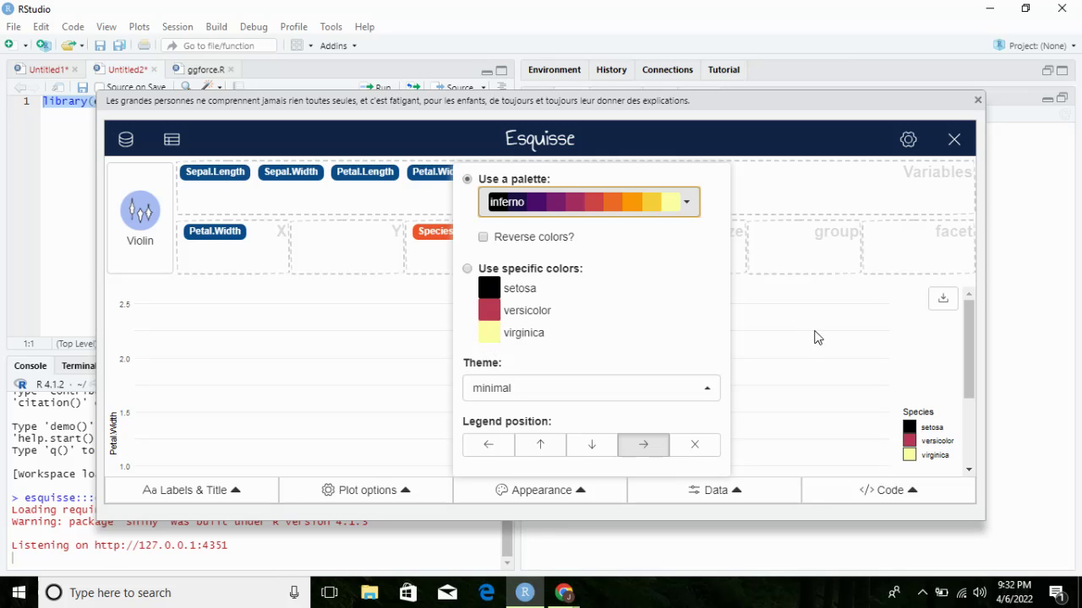
left_click(466, 269)
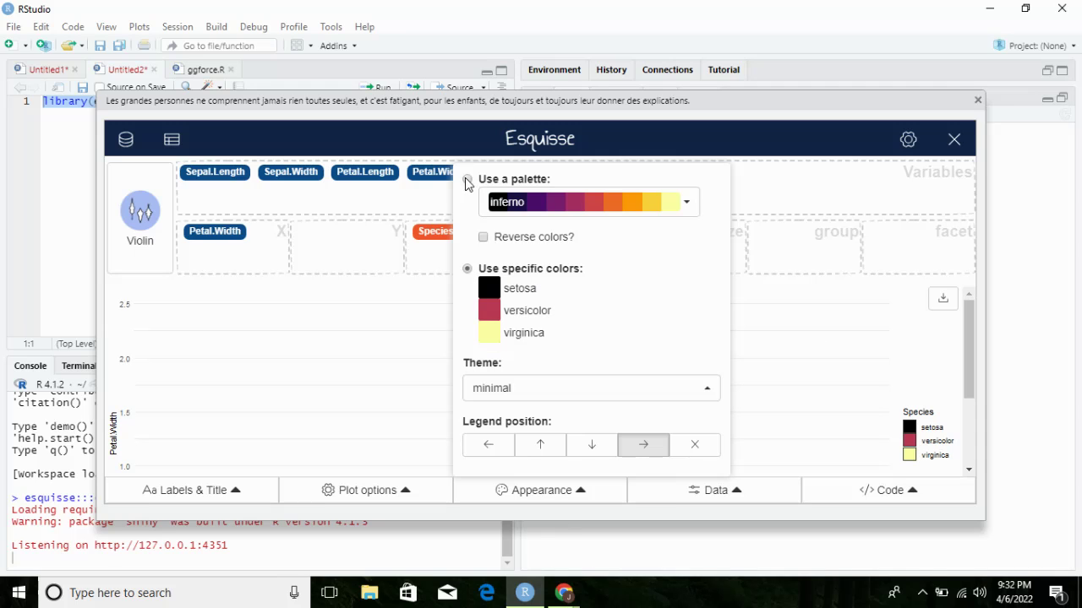
left_click(799, 361)
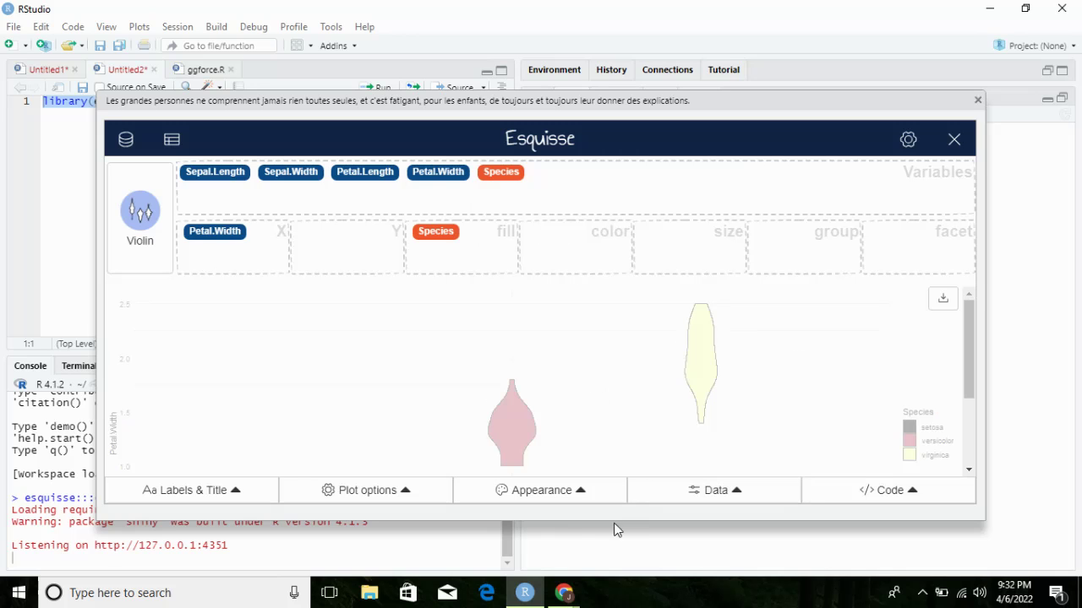
- Examine the violin plot options and the available X-axis transforms
left_click(404, 493)
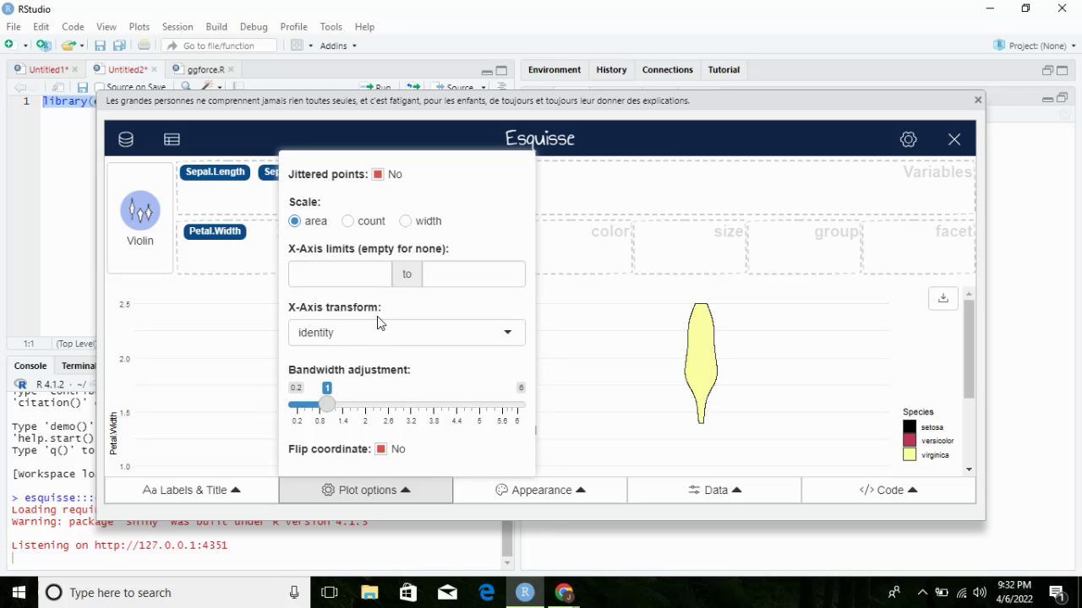
left_click(509, 335)
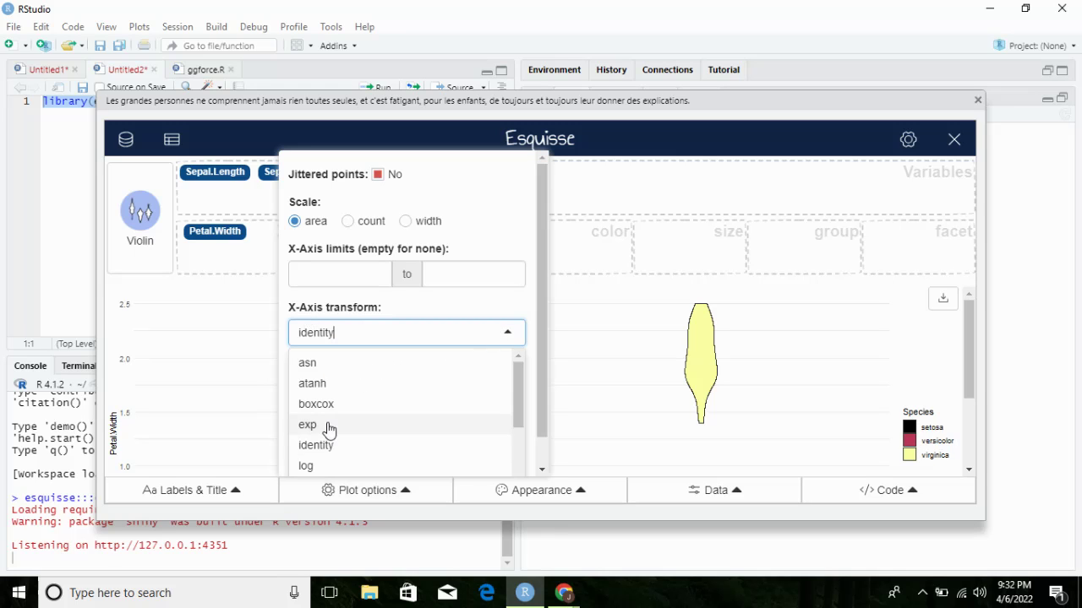
left_click(587, 413)
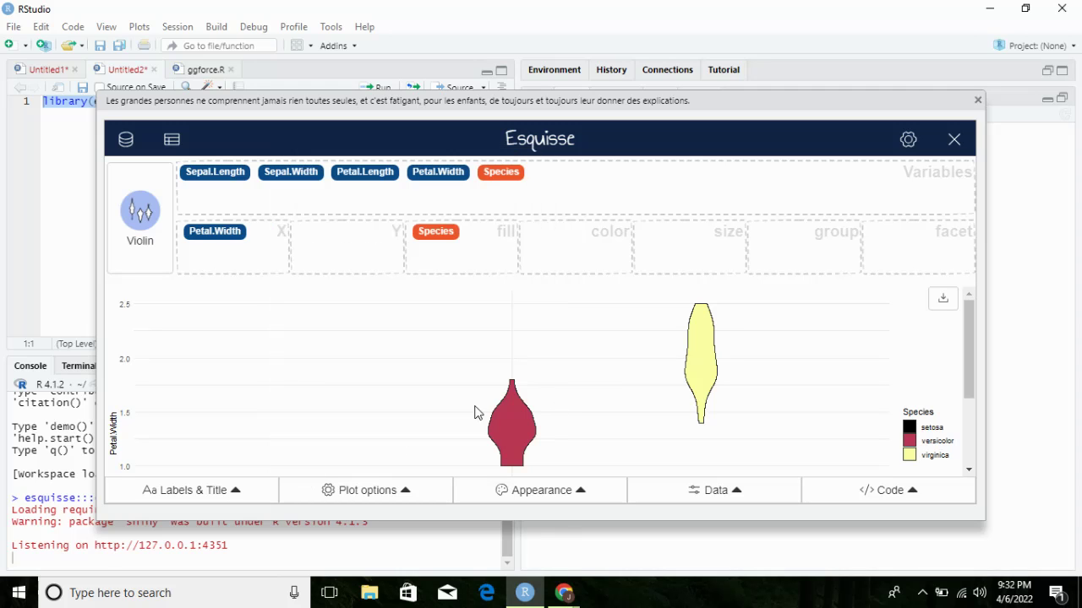
- Compare bandwidth adjustments of 1.4 and 0.2 on the violin chart, and leave the value at 1.4
left_click(408, 493)
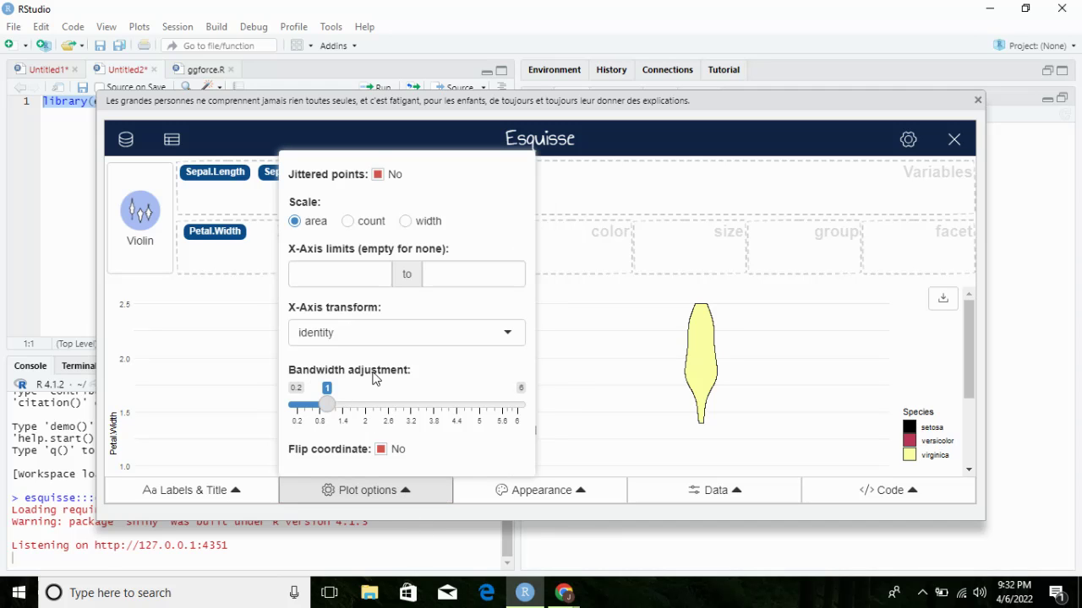
left_click_drag(329, 411, 344, 417)
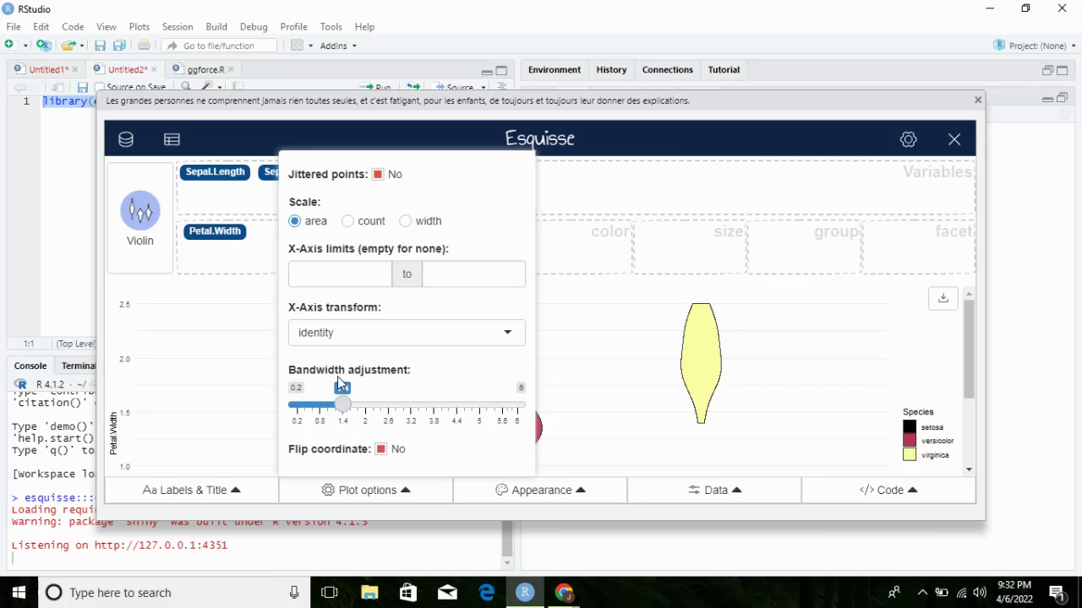
left_click_drag(341, 411, 296, 409)
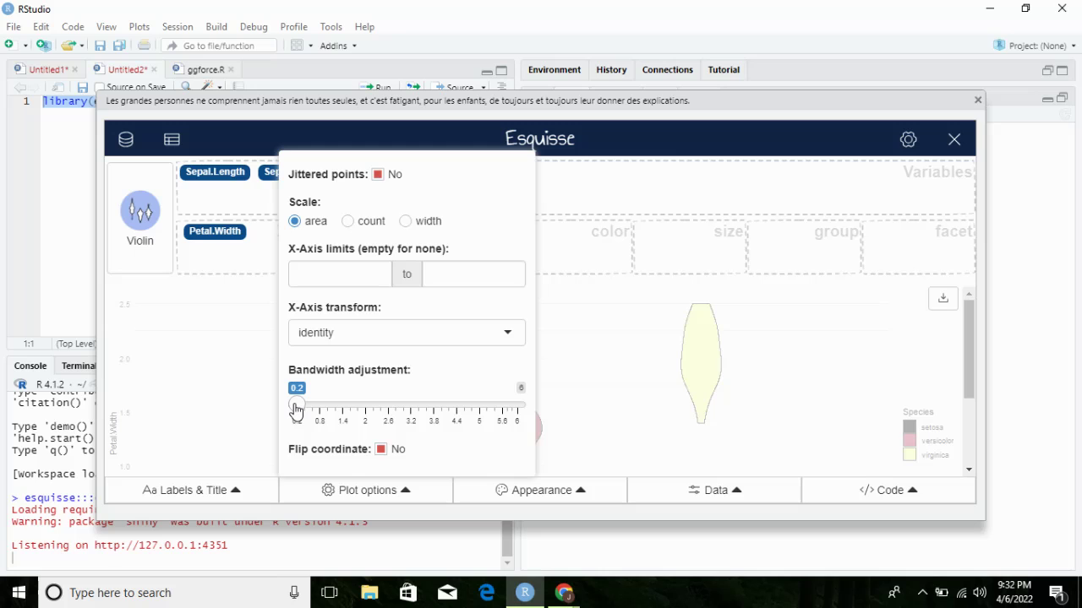
left_click_drag(300, 409, 346, 412)
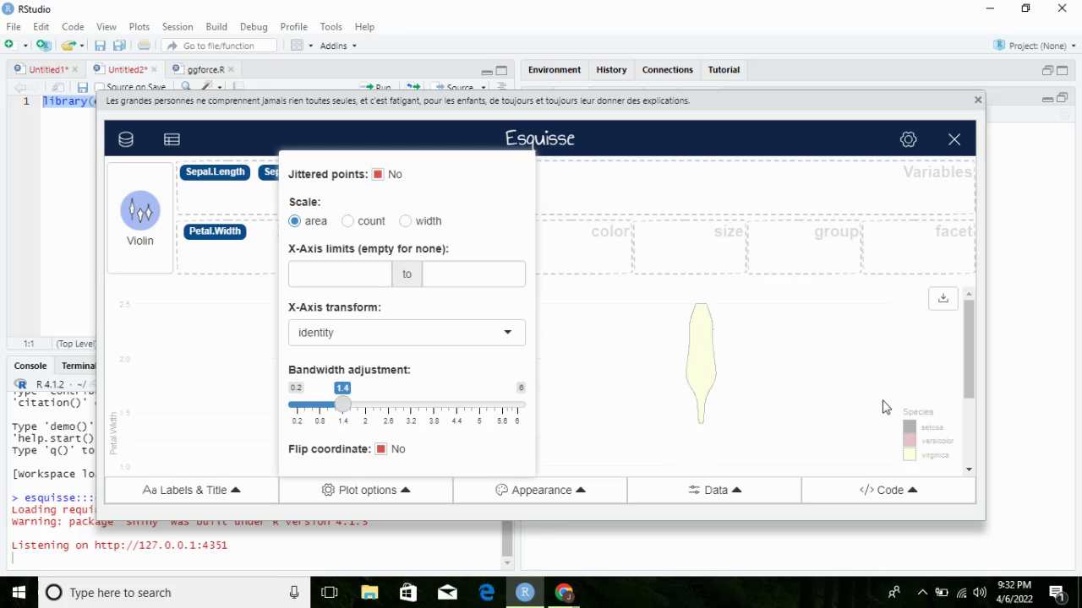
left_click(751, 374)
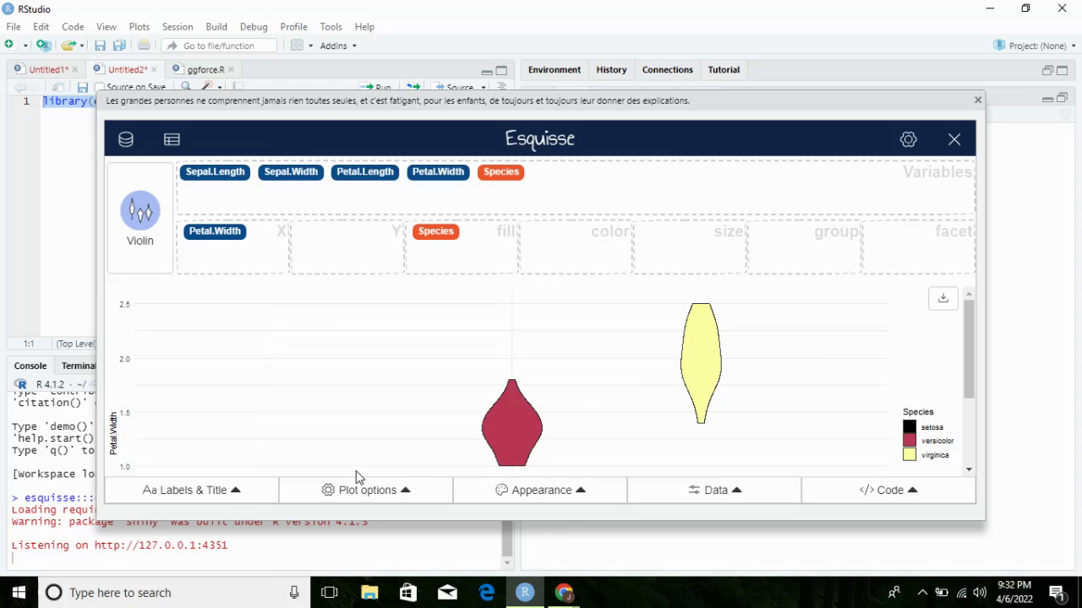
- Give the chart the title "iris data"
left_click(234, 494)
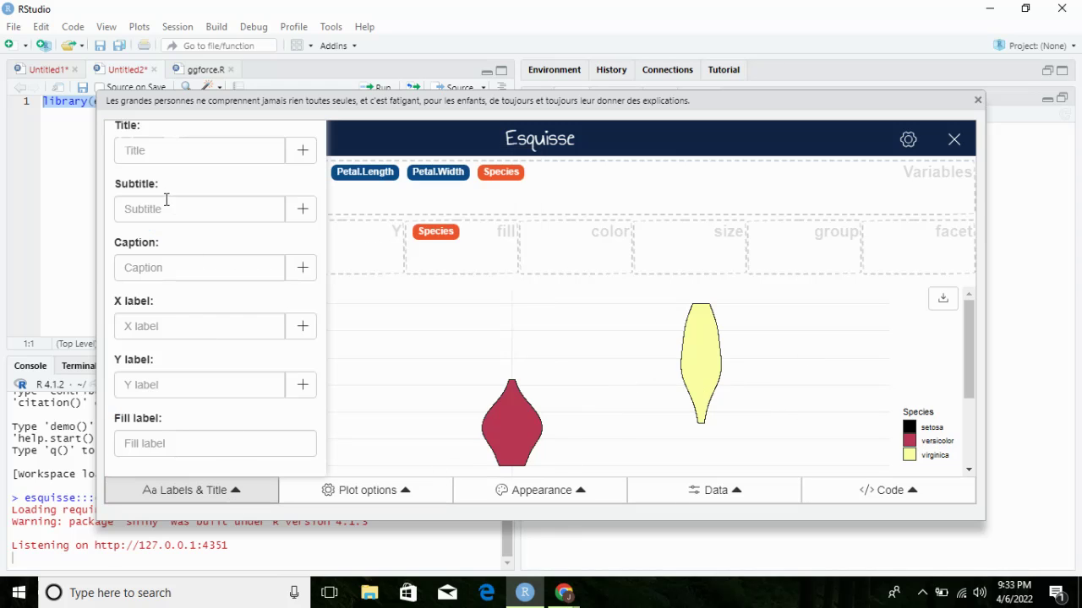
left_click(141, 150)
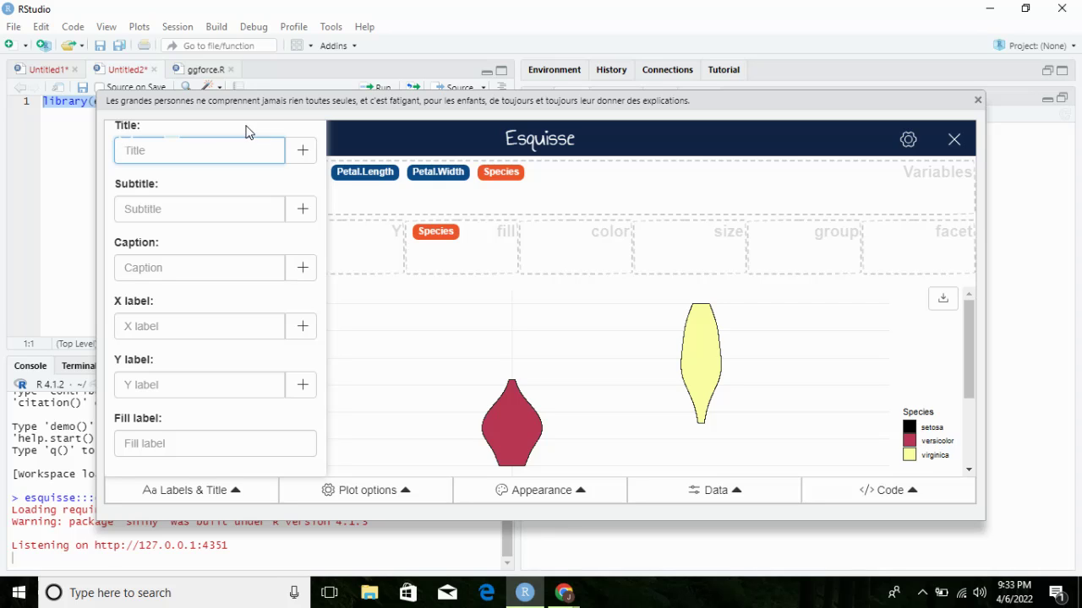
type("Iris dat")
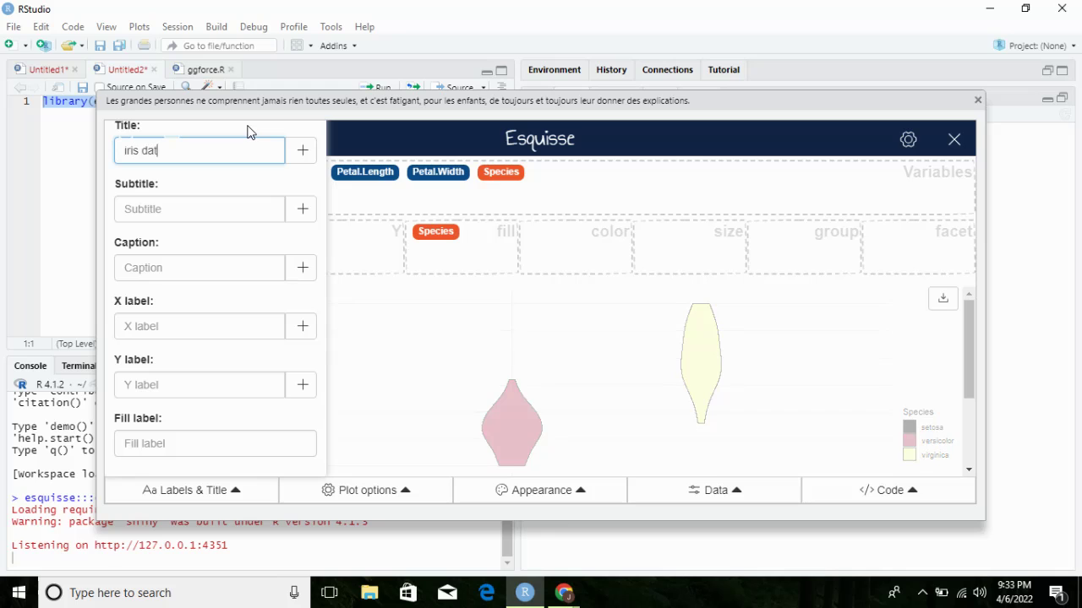
type("a")
- Go through the subtitle, caption, X label, Y label and fill label fields without entering text
left_click(178, 206)
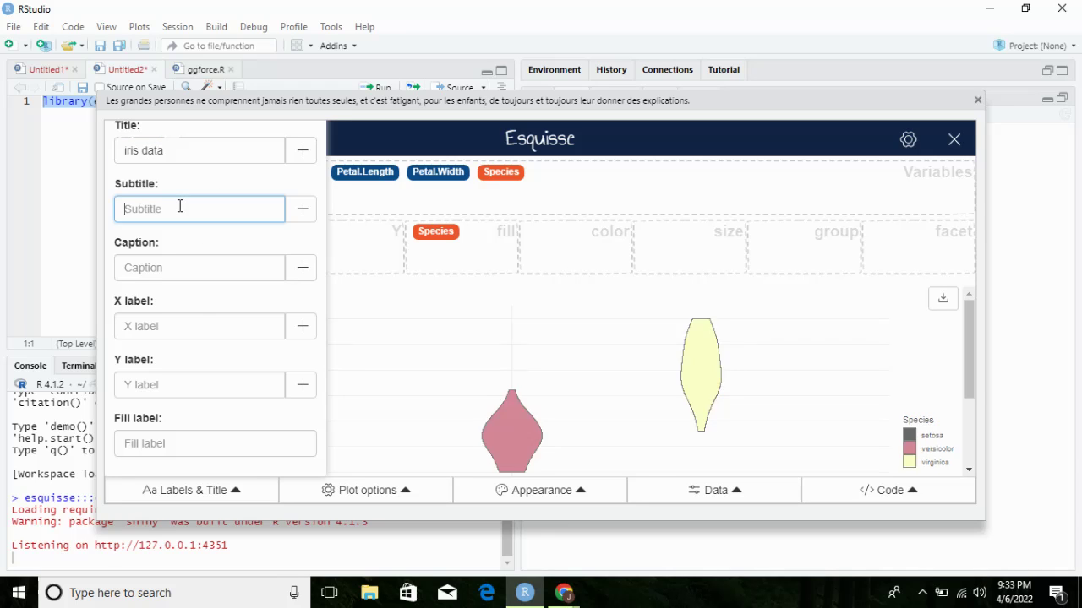
left_click(155, 271)
left_click(151, 326)
left_click(149, 392)
left_click(225, 445)
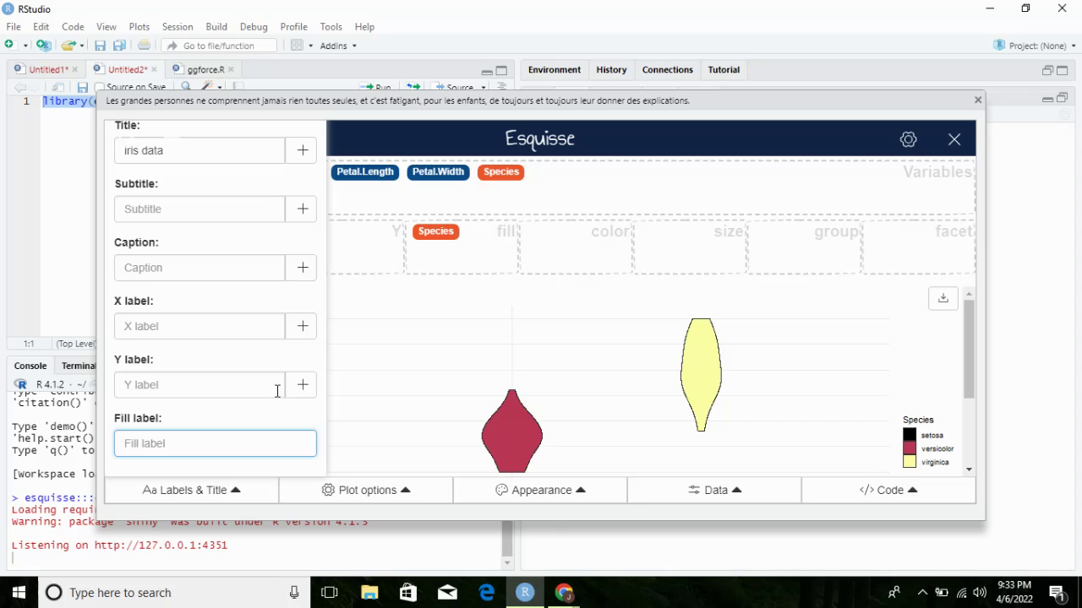
- Leave the label fields and export the violin chart as a JPEG named esquisse-plot in the Downloads folder
left_click(416, 353)
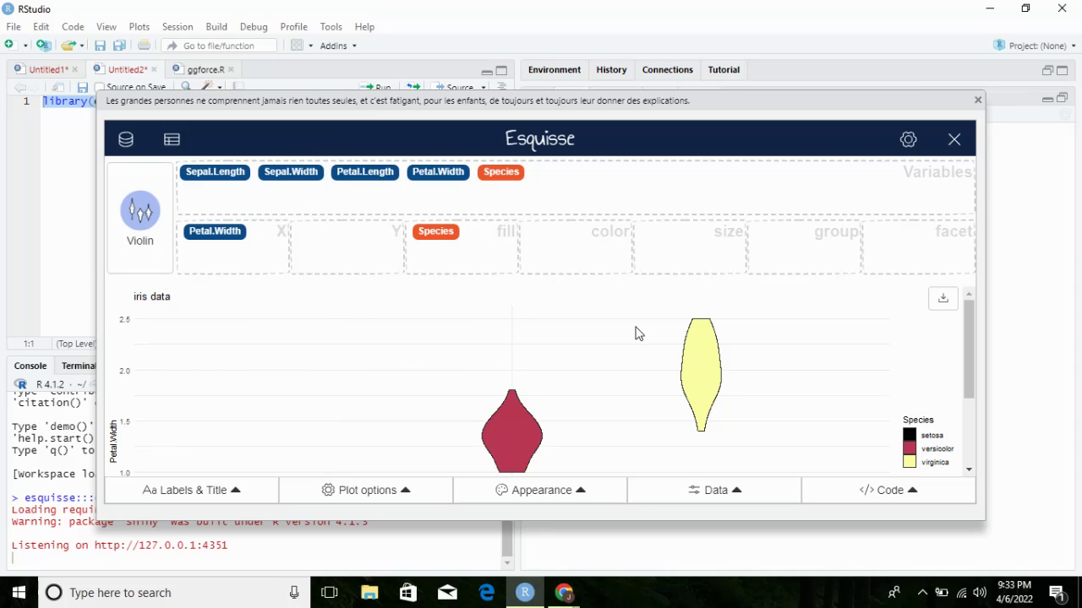
scroll(775, 339, "down", 3)
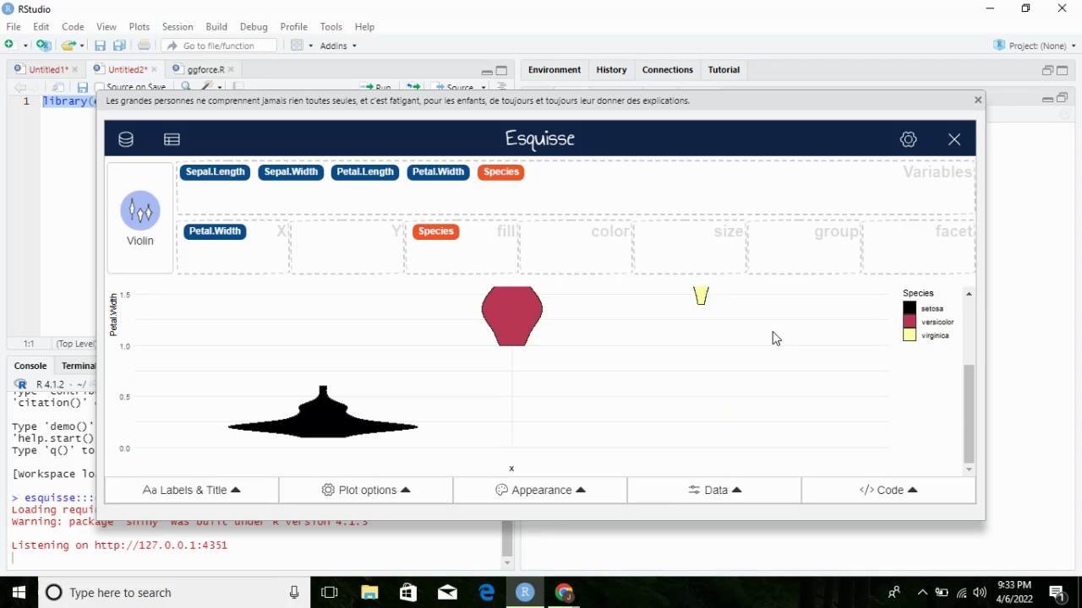
scroll(794, 400, "up", 3)
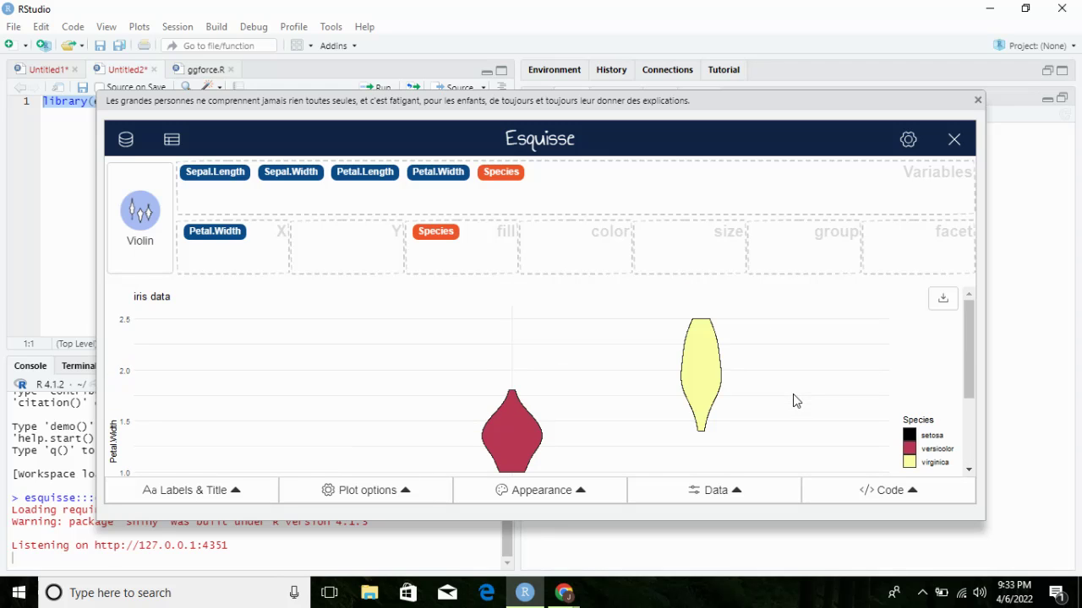
left_click(943, 302)
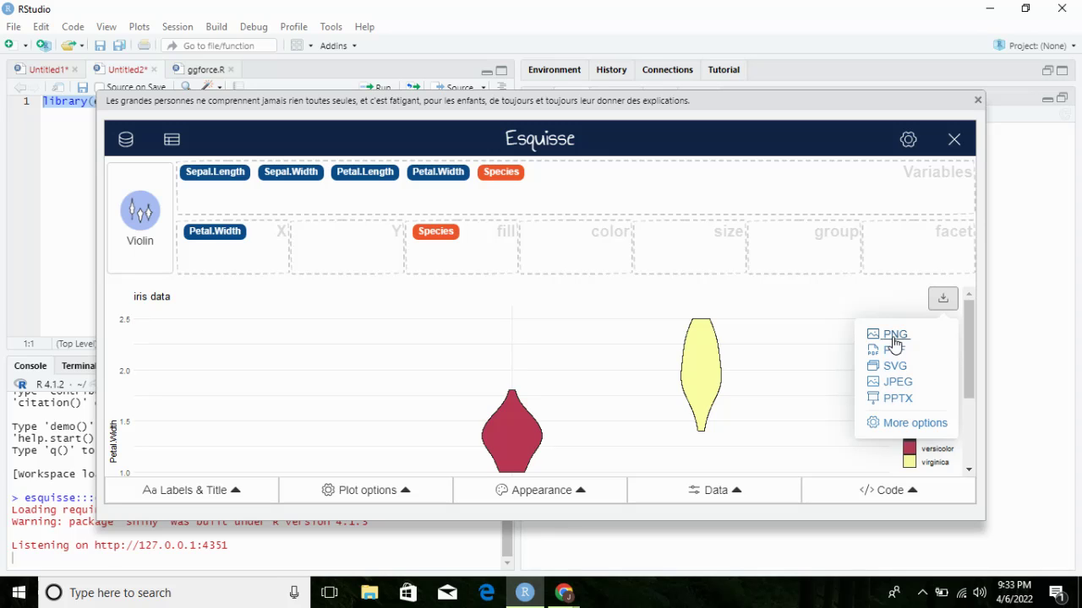
left_click(894, 382)
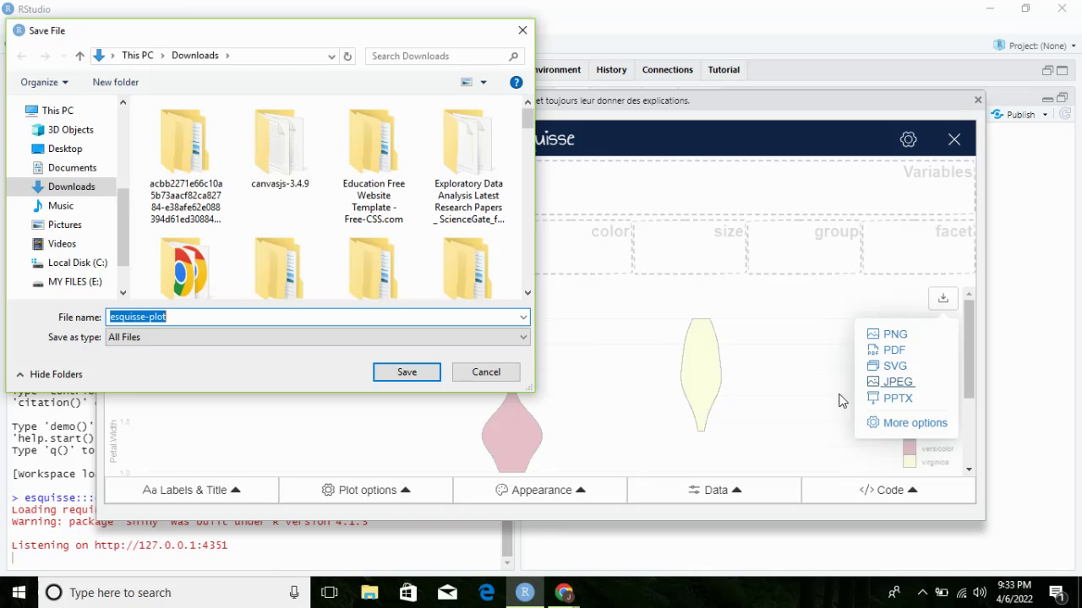
left_click(174, 320)
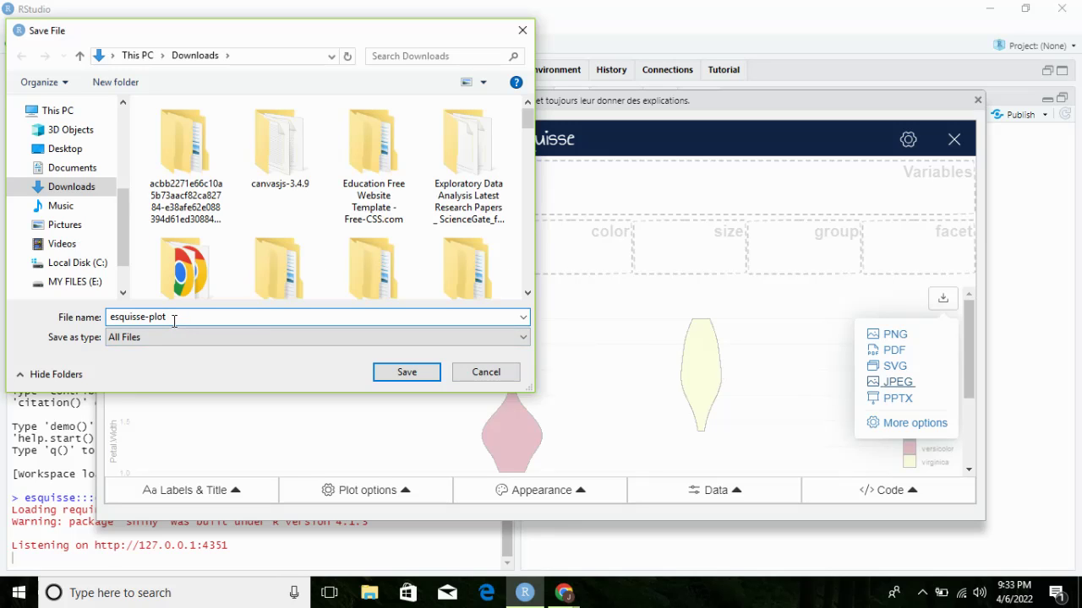
left_click(405, 373)
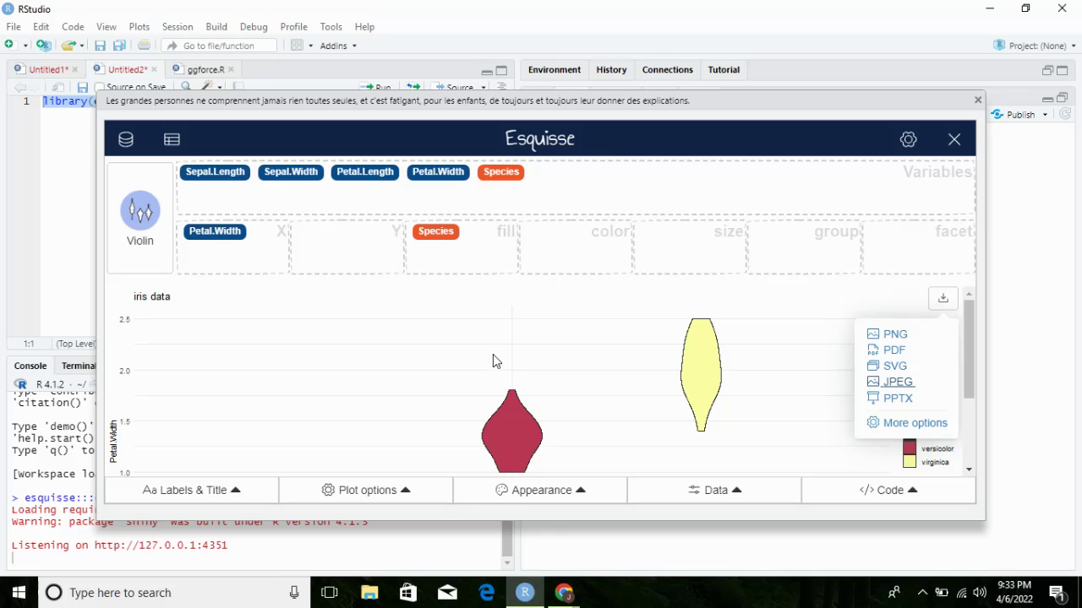
- Open the data import dialog and choose an external file as the data source
left_click(126, 141)
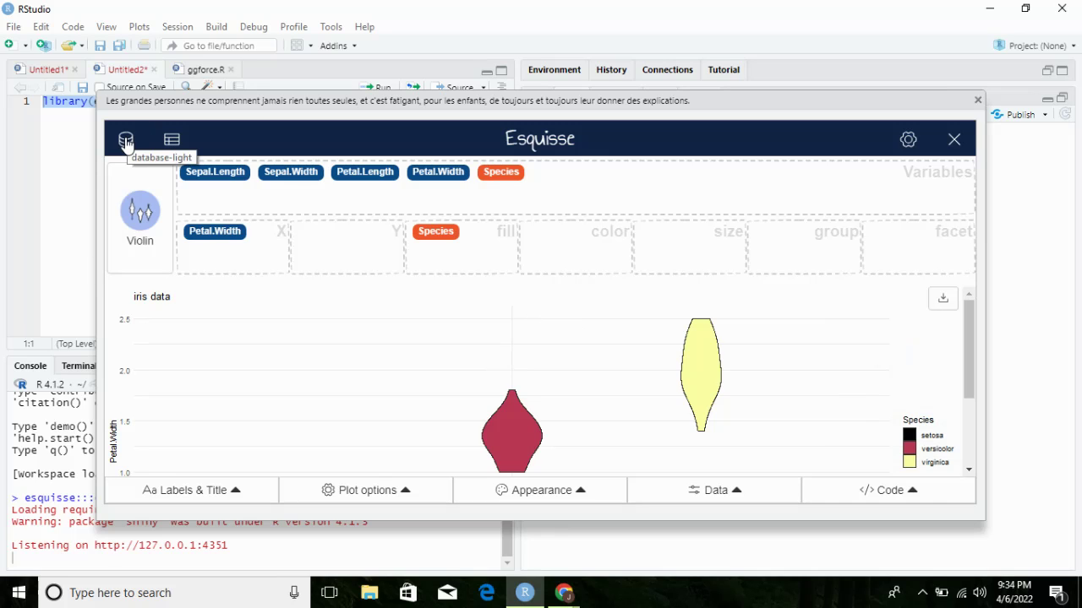
left_click(126, 141)
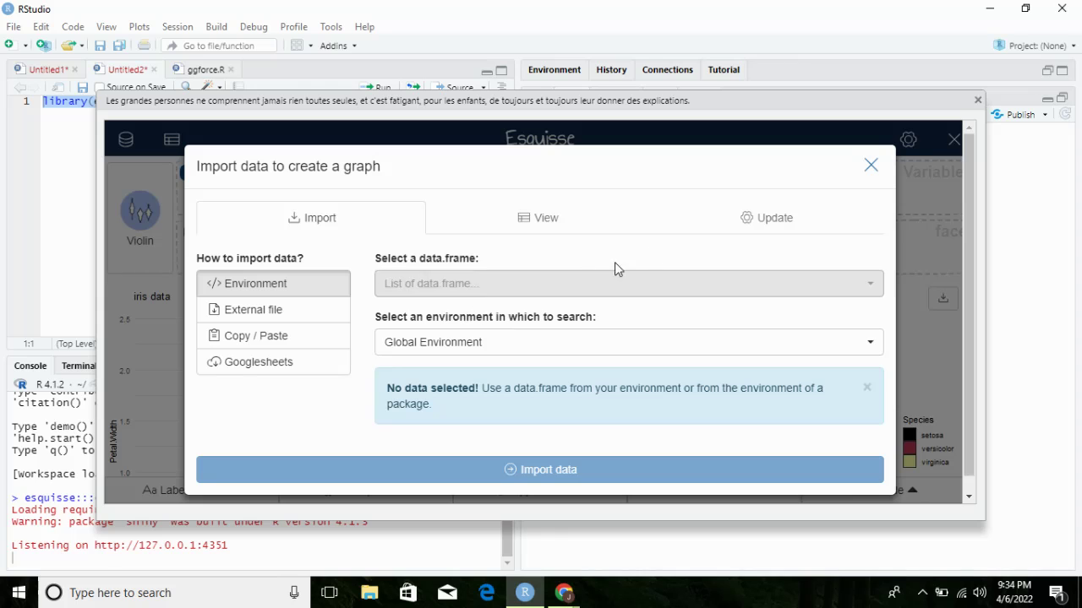
left_click(278, 318)
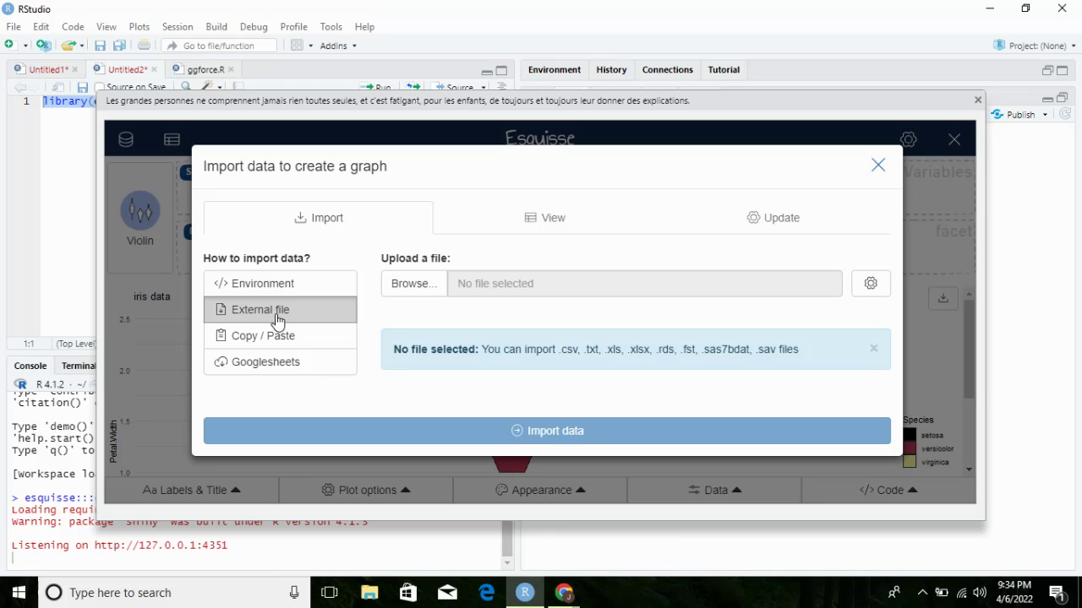
- Upload the test CSV file from the data folder on the MY FILES (E:) drive
left_click(414, 286)
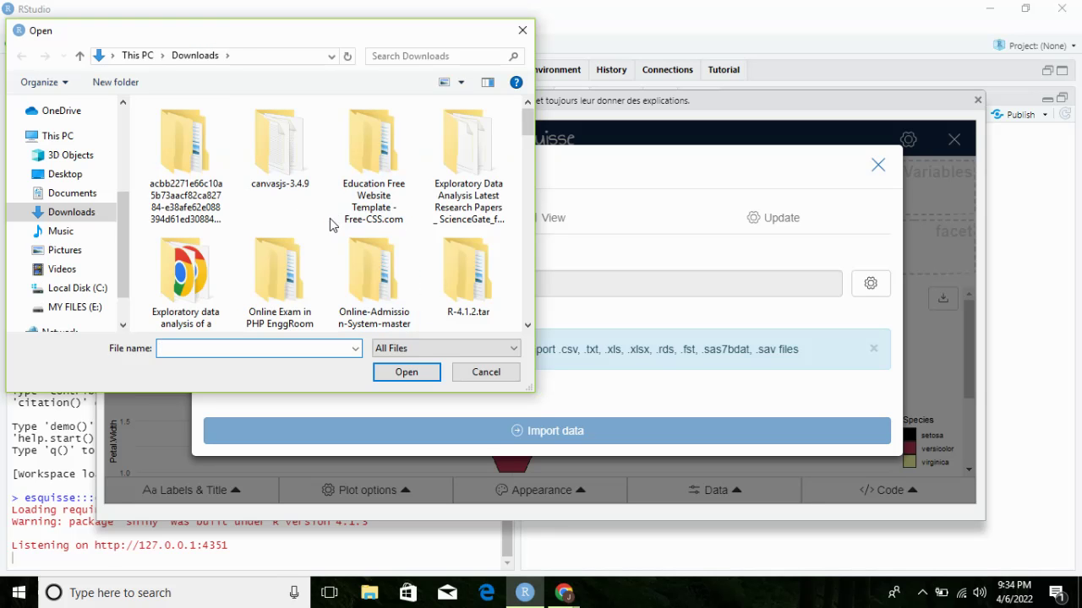
scroll(321, 234, "down", 2)
left_click(57, 311)
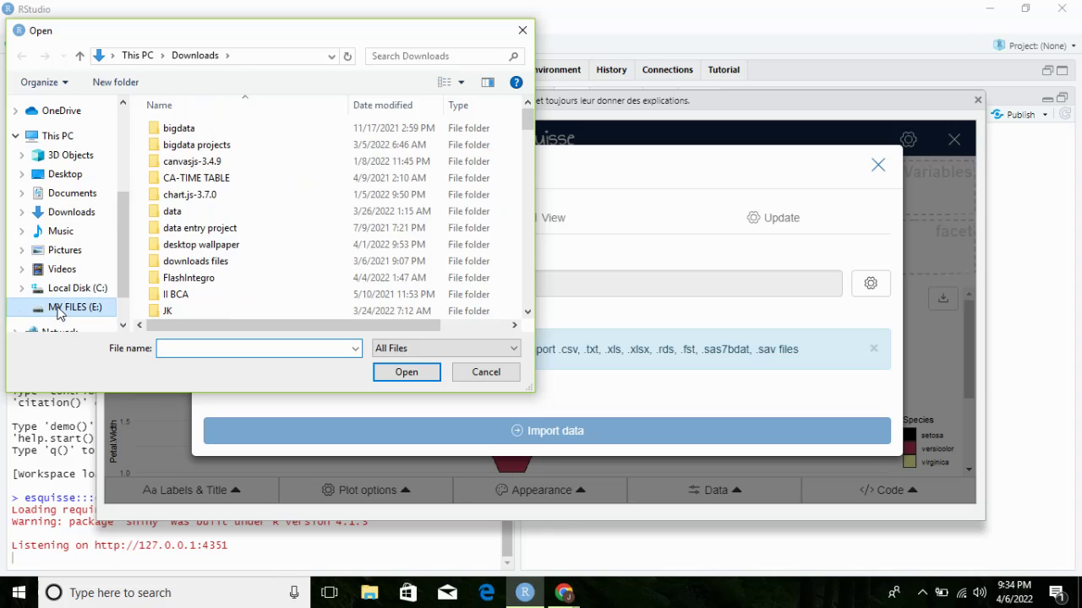
double_click(187, 215)
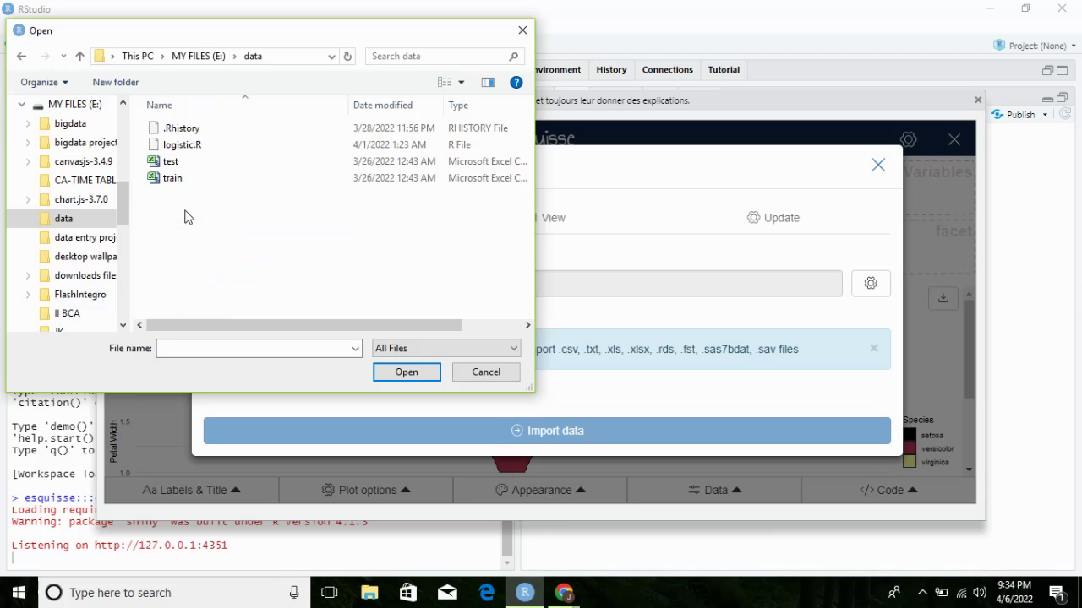
left_click(169, 167)
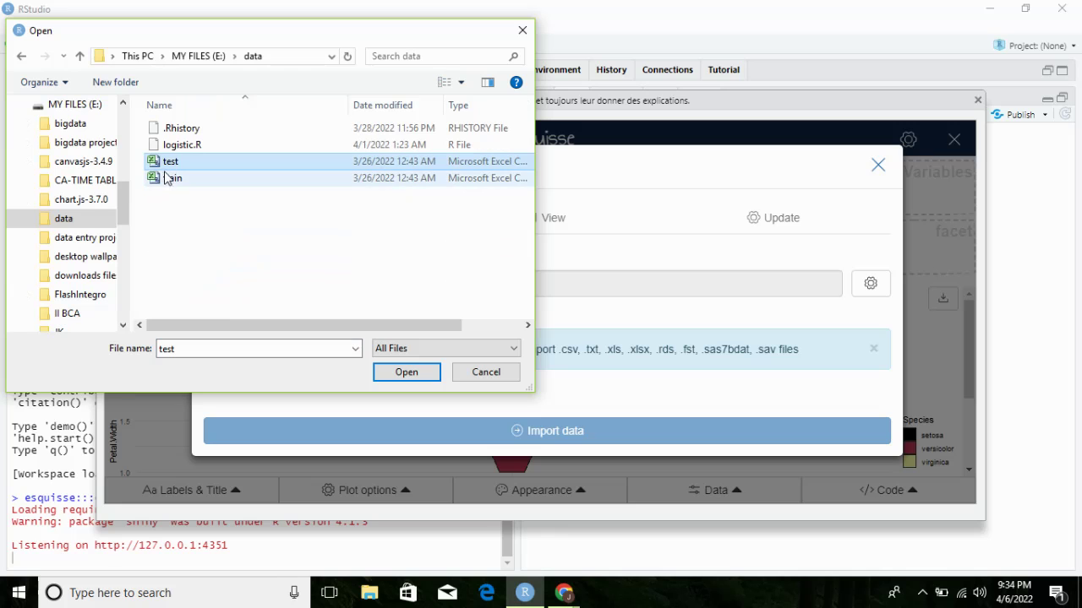
left_click(167, 182)
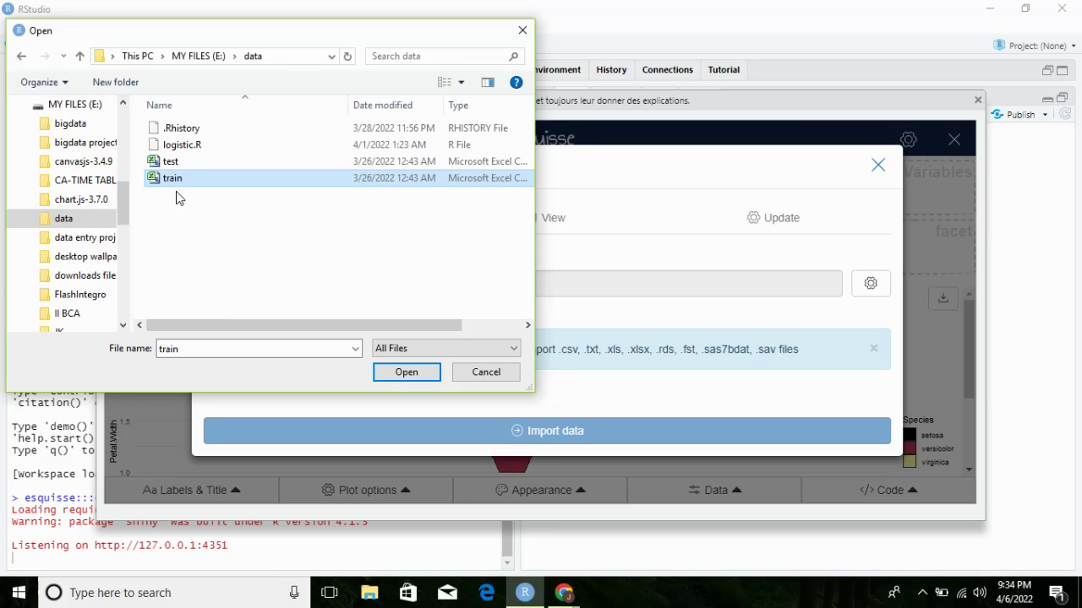
left_click(176, 163)
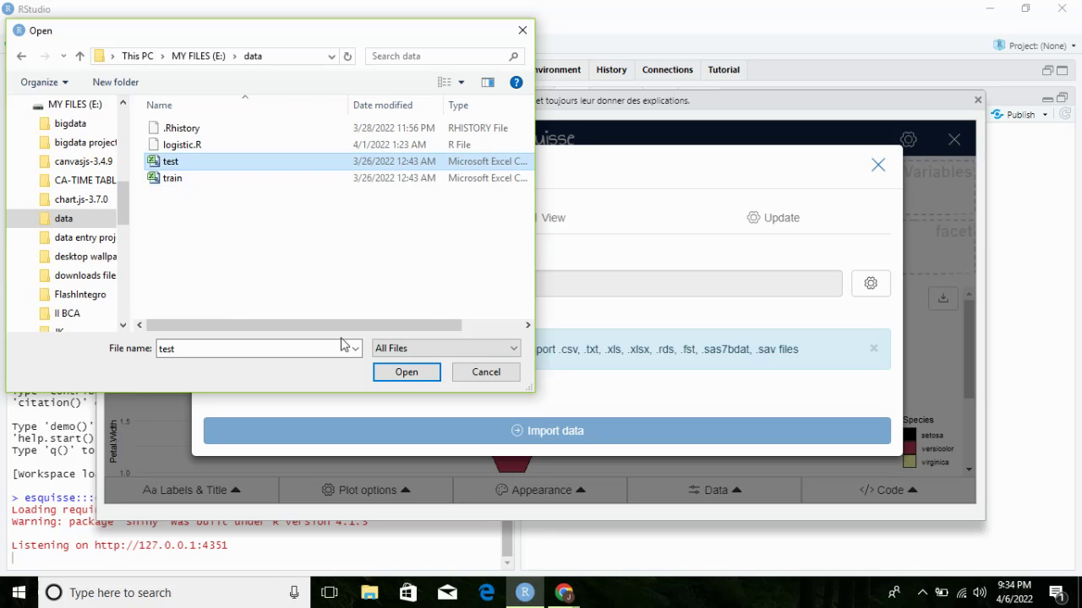
left_click(409, 376)
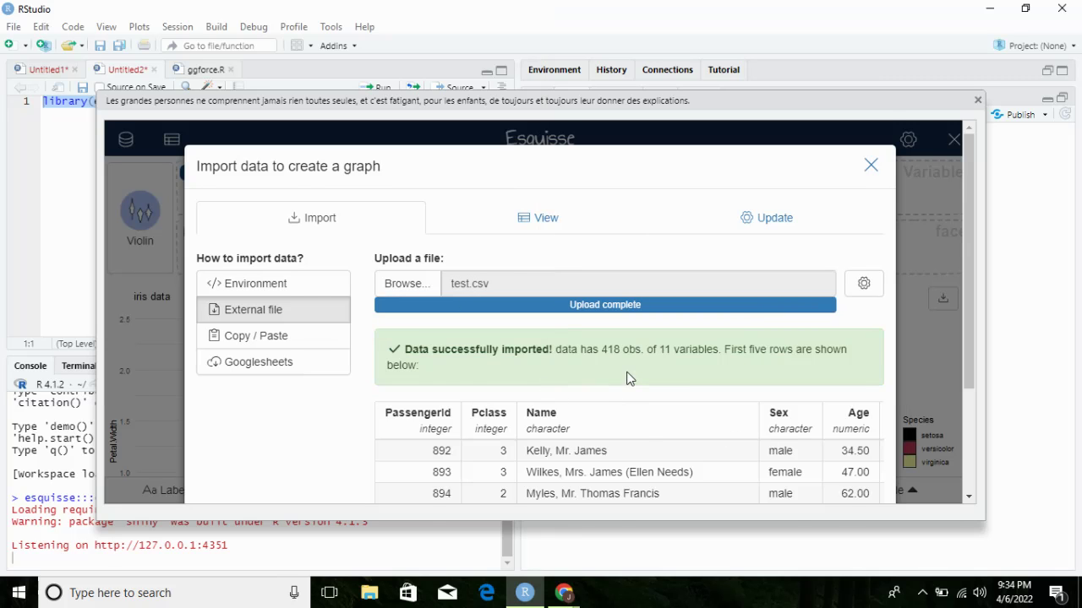
- Review the preview rows of test.csv and import the data into the chart builder
scroll(628, 376, "down", 2)
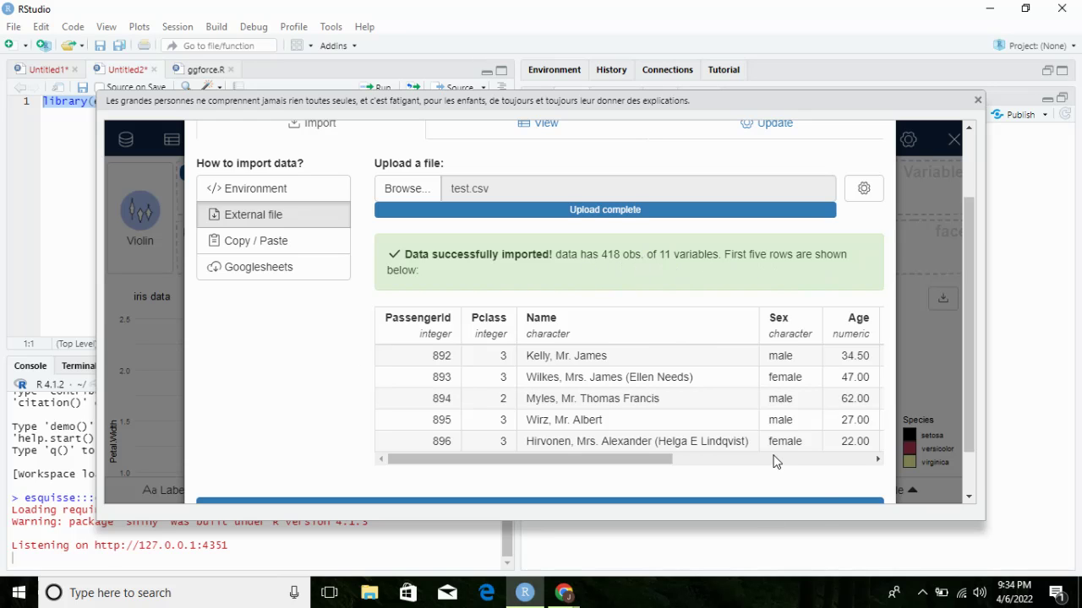
scroll(775, 460, "down", 1)
left_click(556, 457)
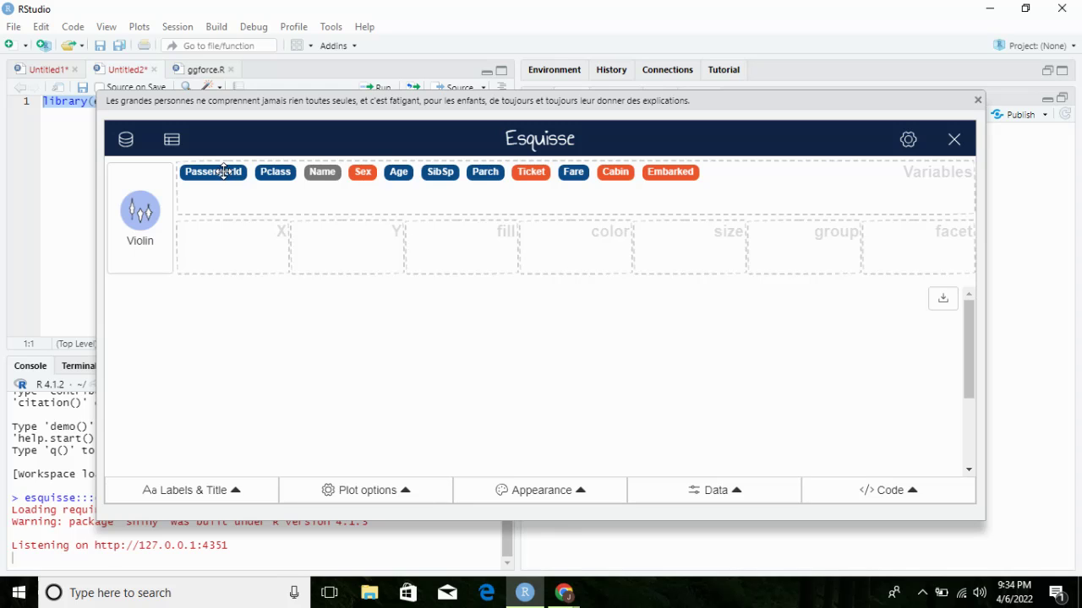
- Plot a histogram with Pclass on the X axis and Sex as the fill, and look over its bars
left_click_drag(275, 171, 215, 254)
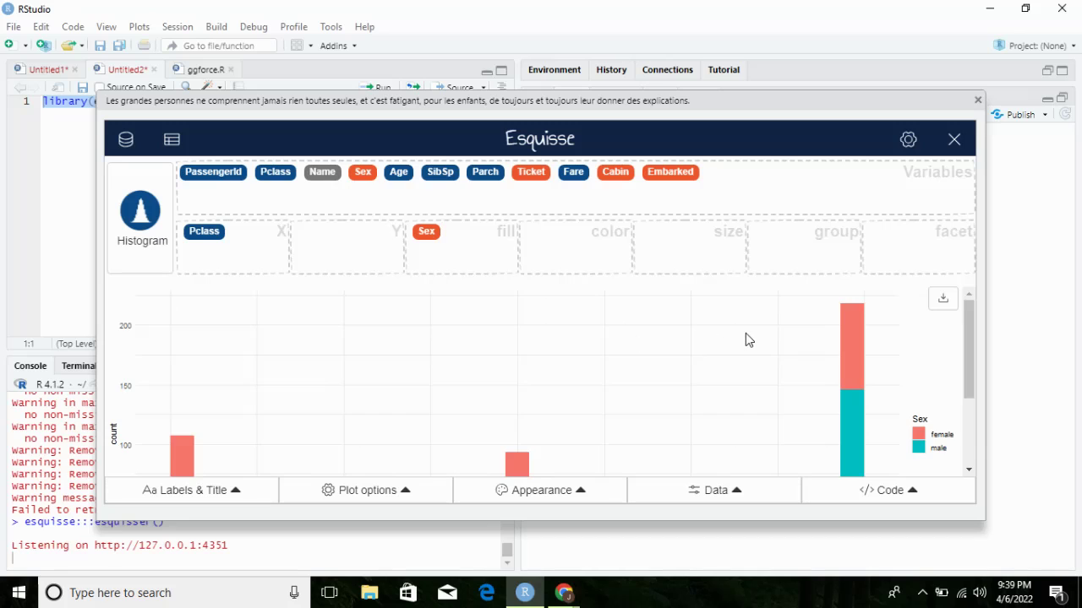
scroll(752, 342, "up", 2)
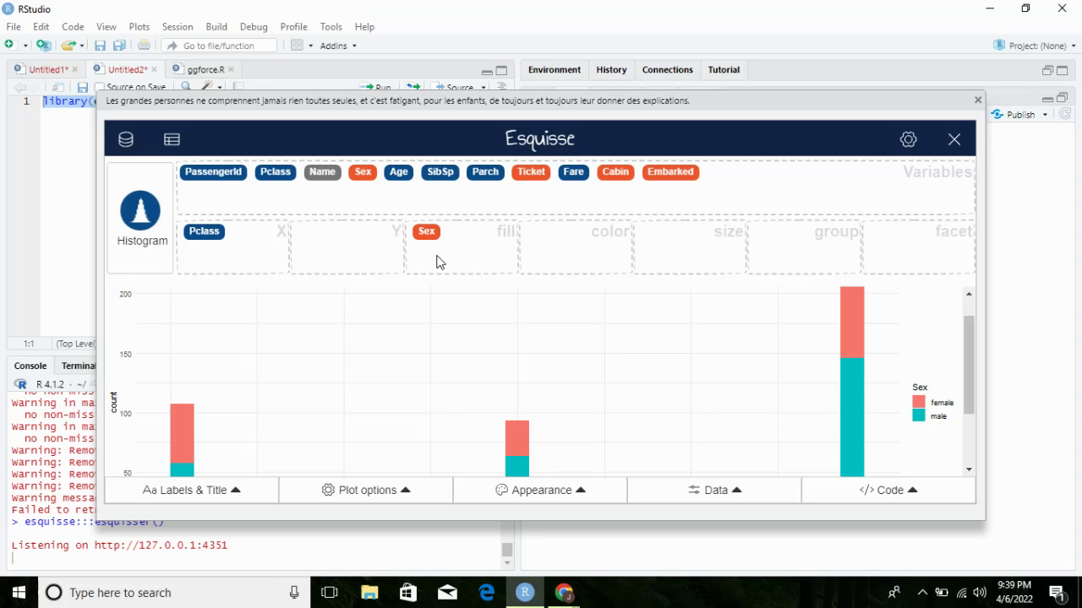
scroll(681, 358, "down", 2)
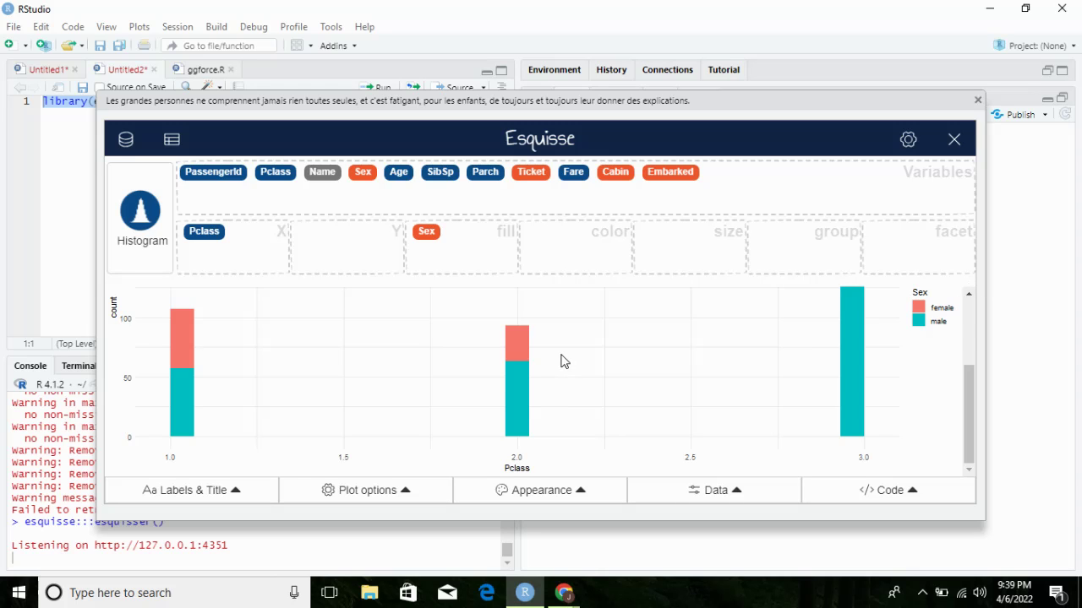
scroll(563, 360, "up", 1)
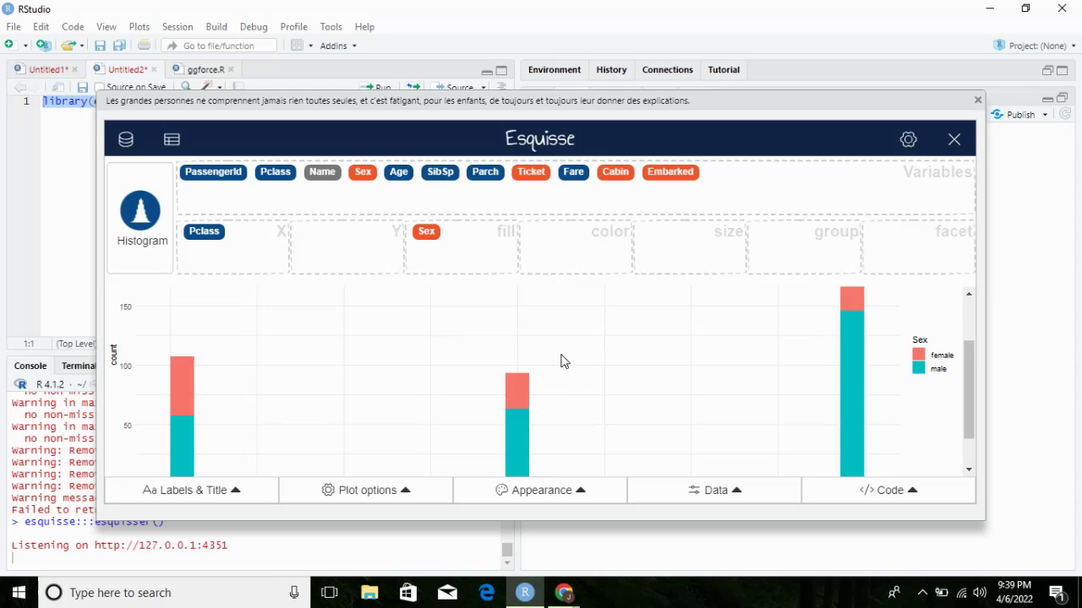
- Open the chart's code, and examine the Pclass histogram with Cabin as the fill
left_click(909, 494)
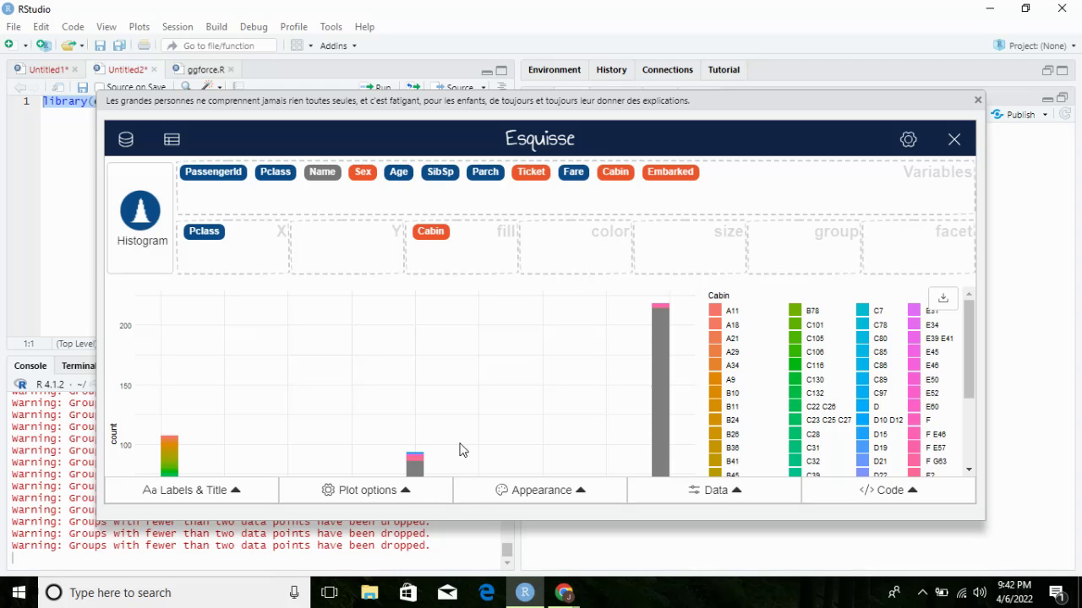
scroll(417, 318, "down", 1)
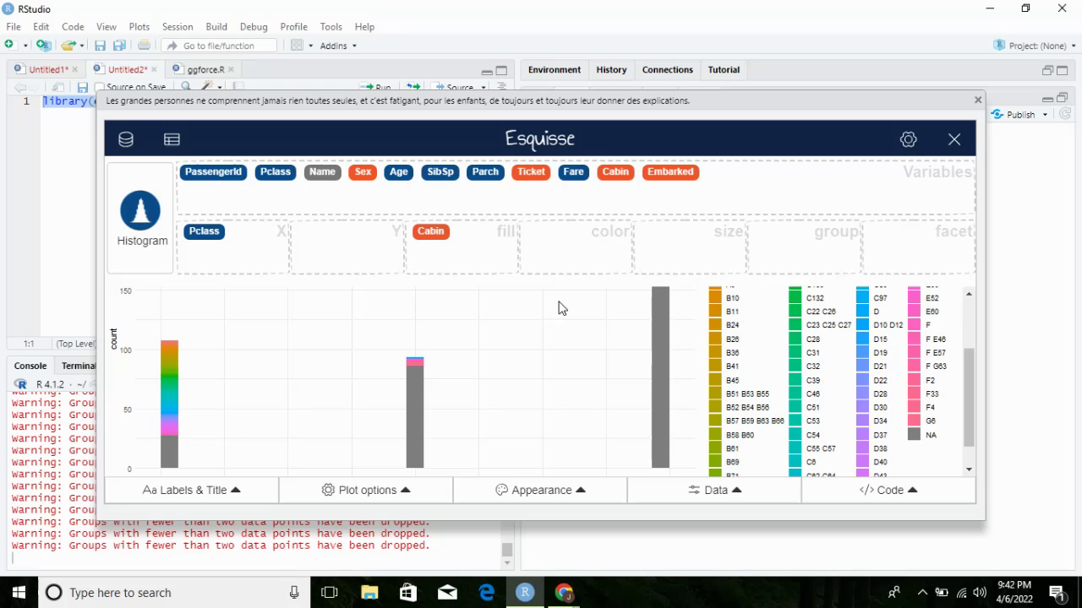
scroll(597, 307, "up", 1)
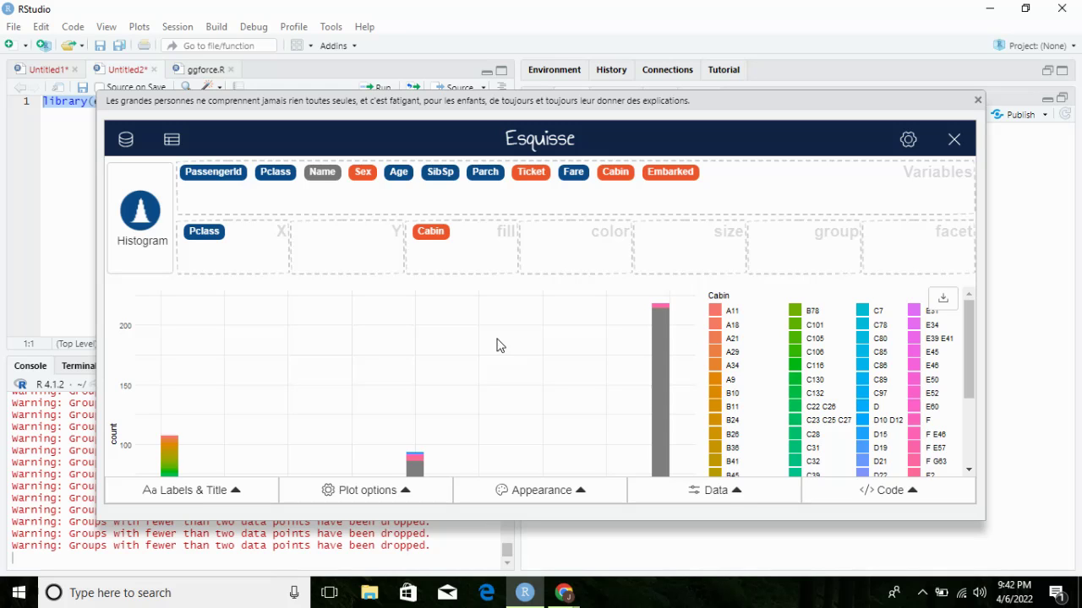
mouse_move(564, 592)
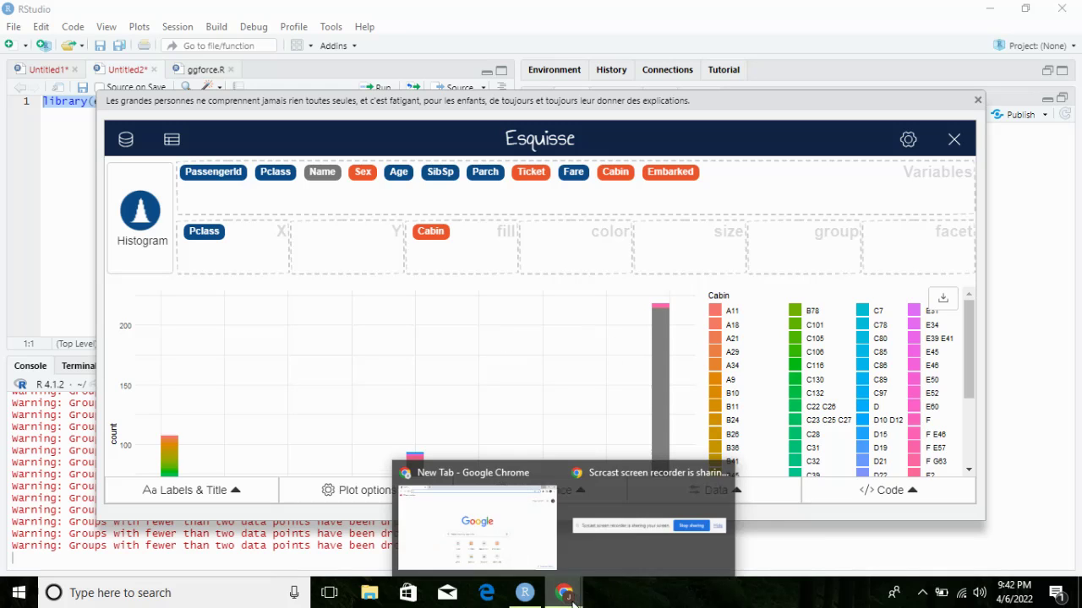